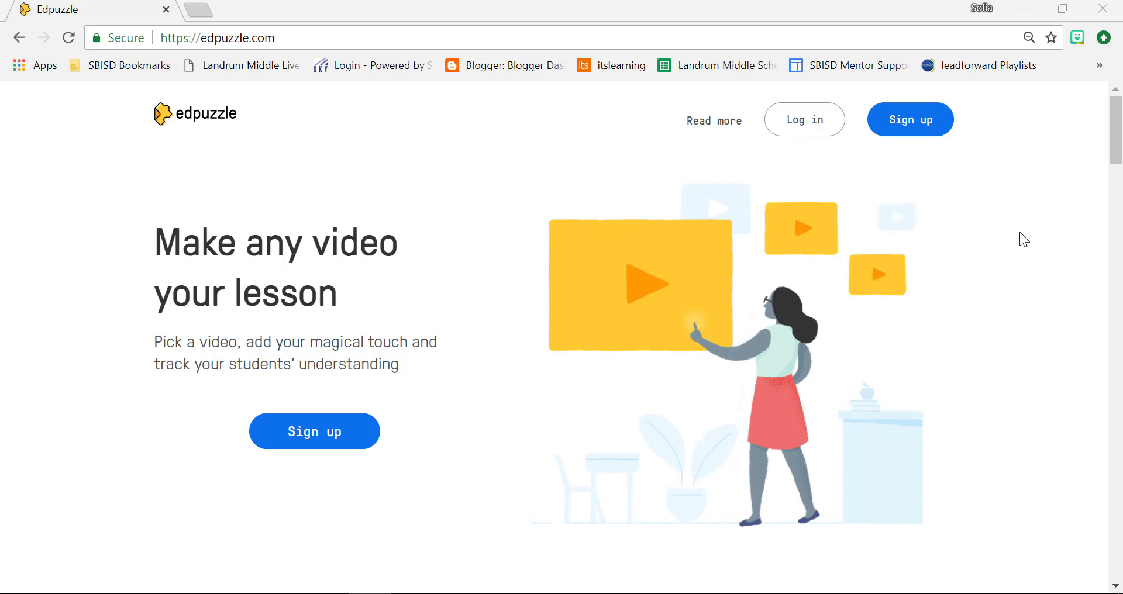
pyautogui.click(904, 125)
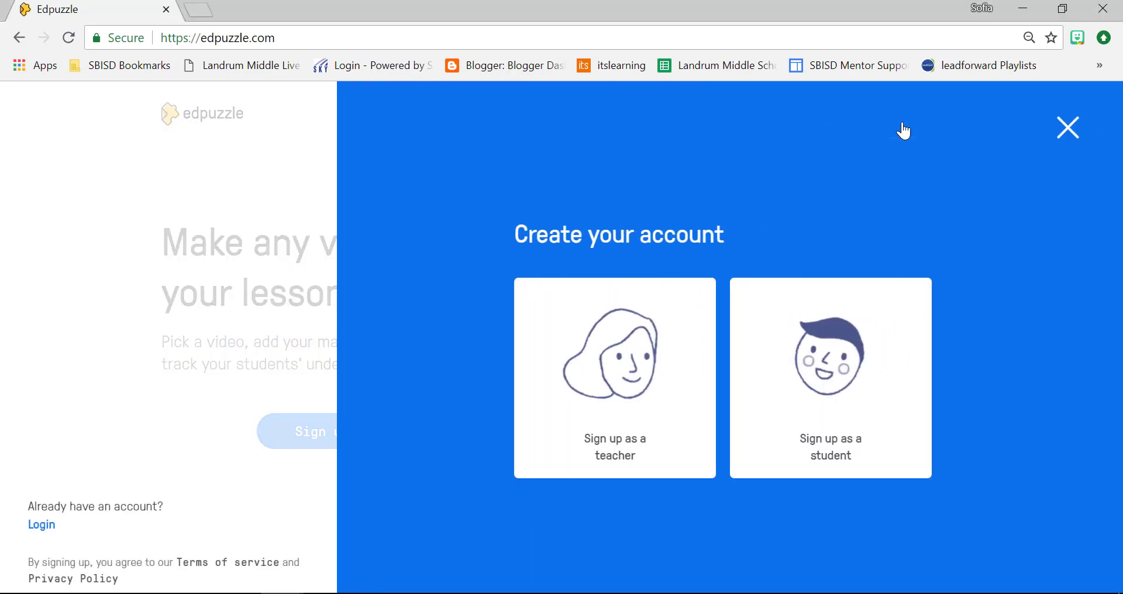
pyautogui.click(571, 423)
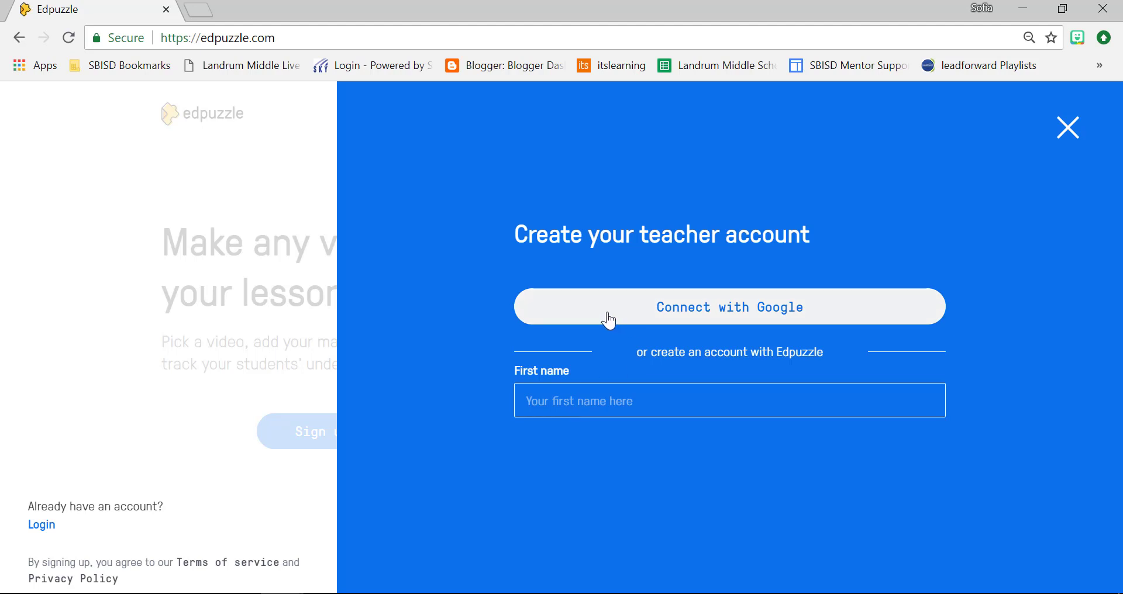
pyautogui.click(667, 321)
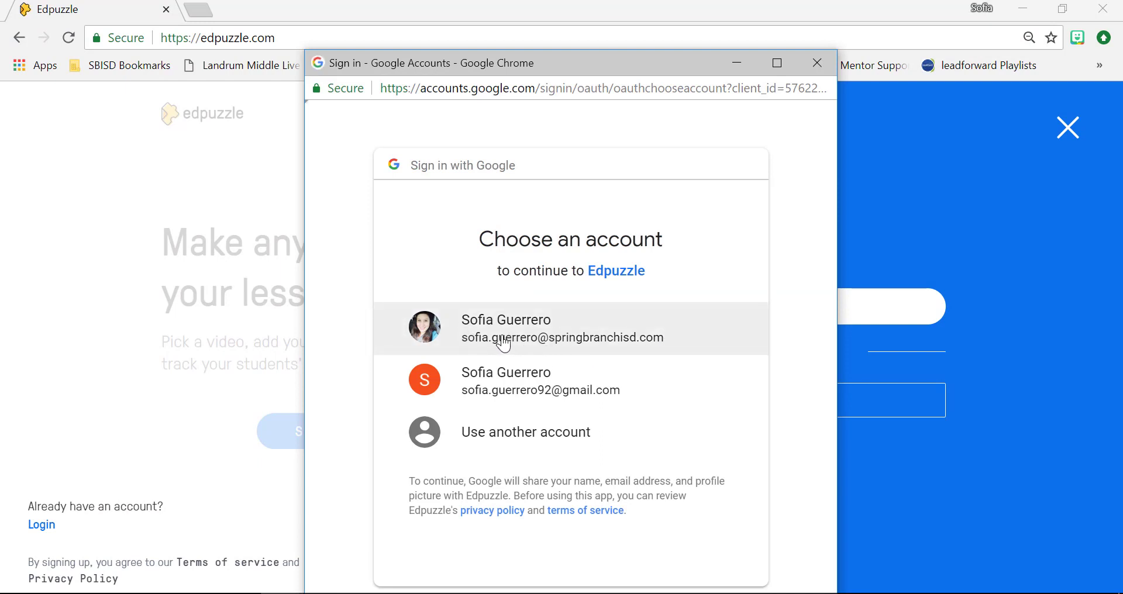
pyautogui.click(821, 63)
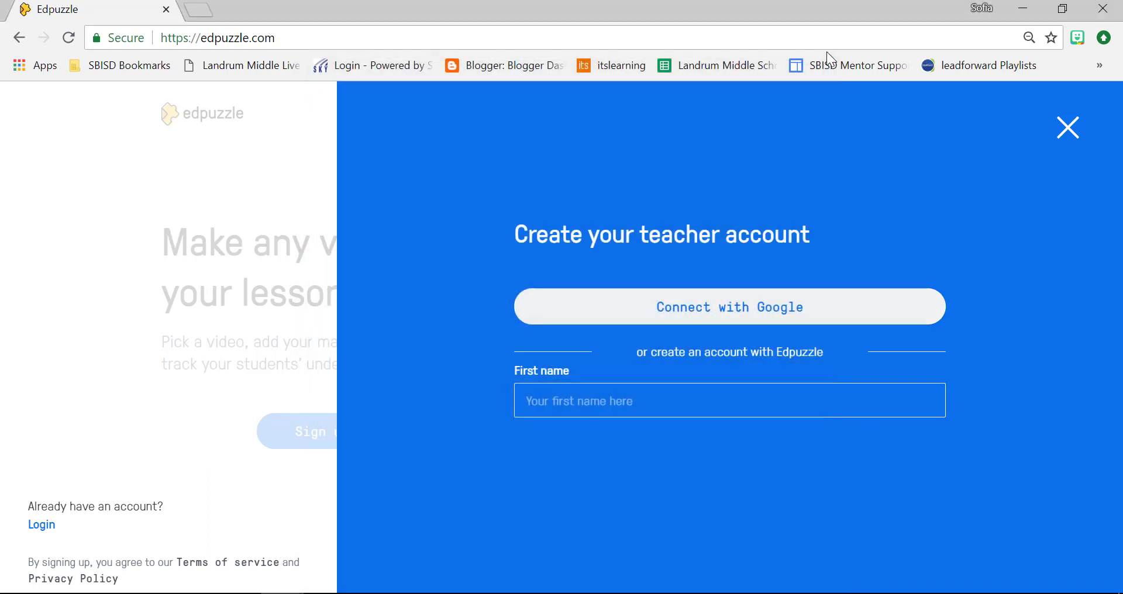
pyautogui.click(1071, 144)
# - Log in to Edpuzzle as a teacher with the school Google account
pyautogui.click(808, 132)
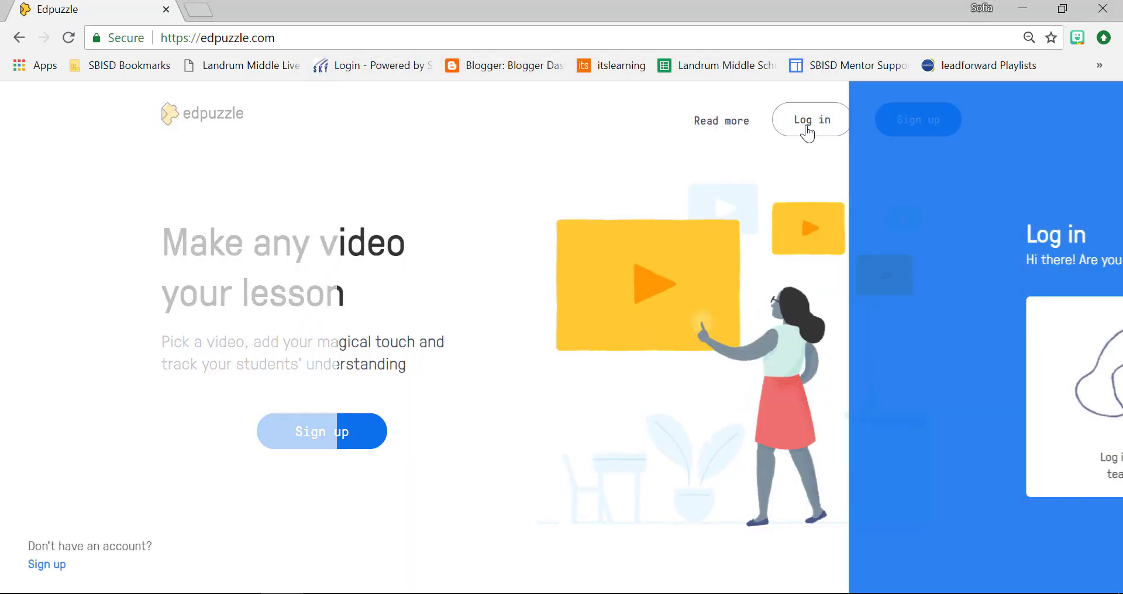
pyautogui.click(609, 409)
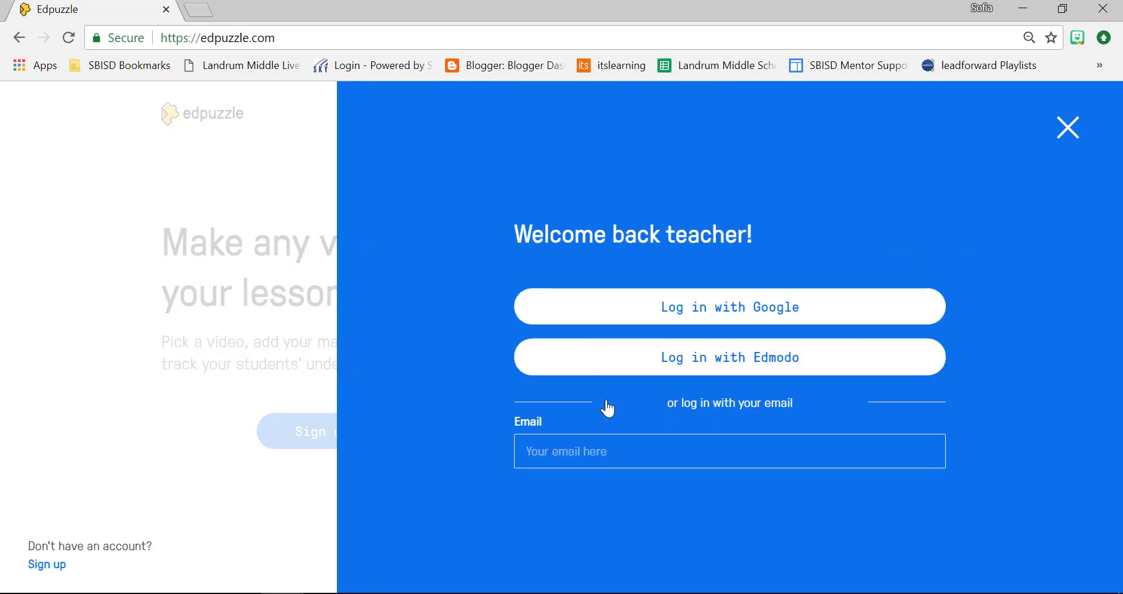
pyautogui.click(648, 323)
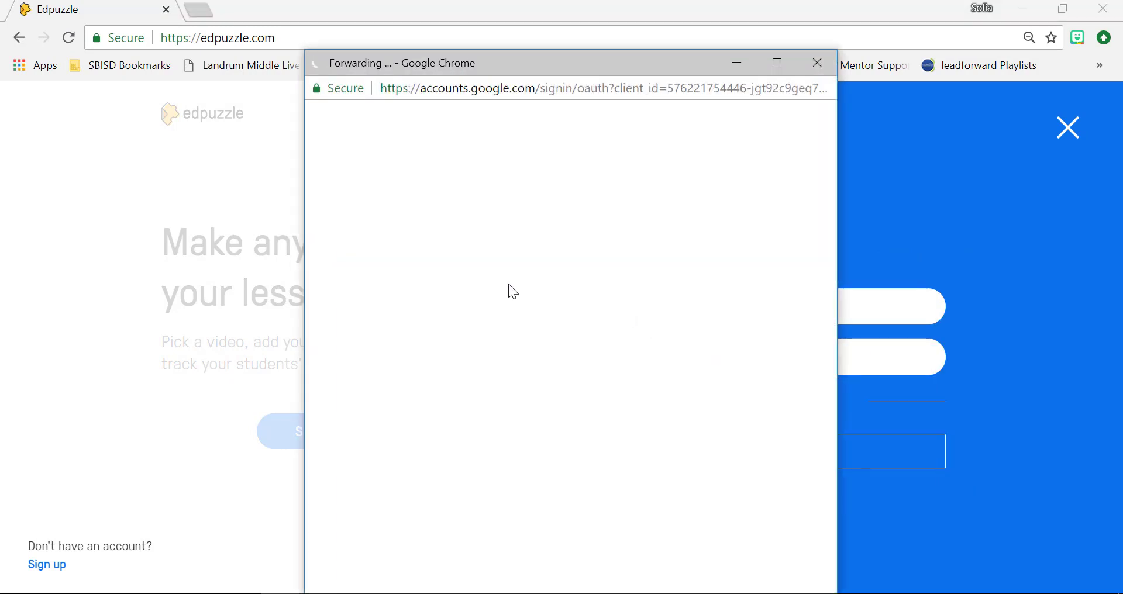
pyautogui.click(517, 326)
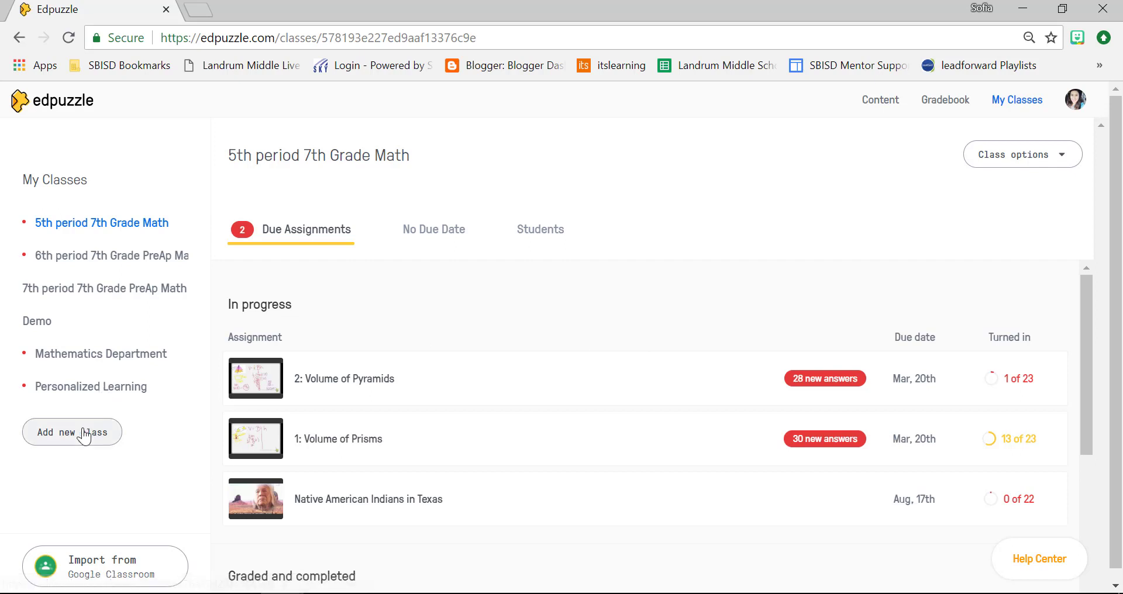
# - Add a new class named Demo
pyautogui.click(68, 445)
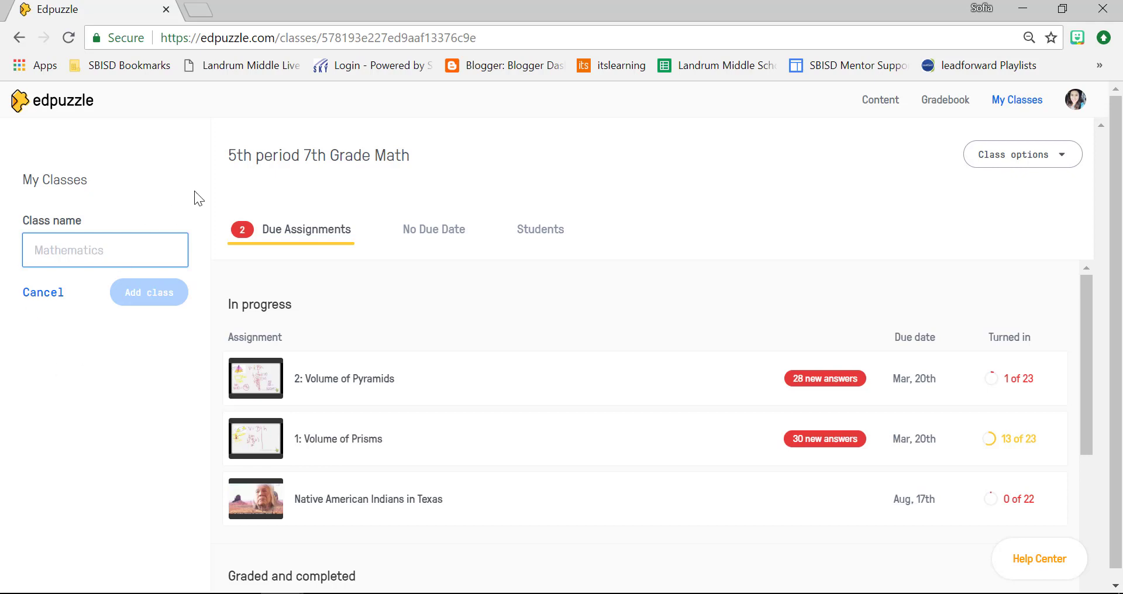
pyautogui.write('Demo')
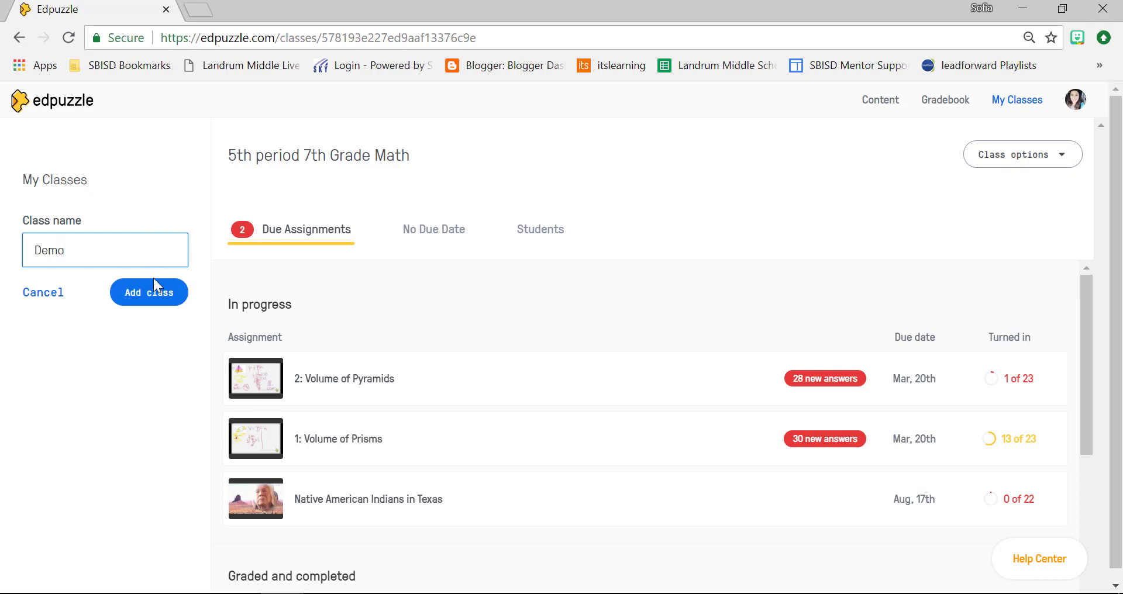
pyautogui.click(153, 281)
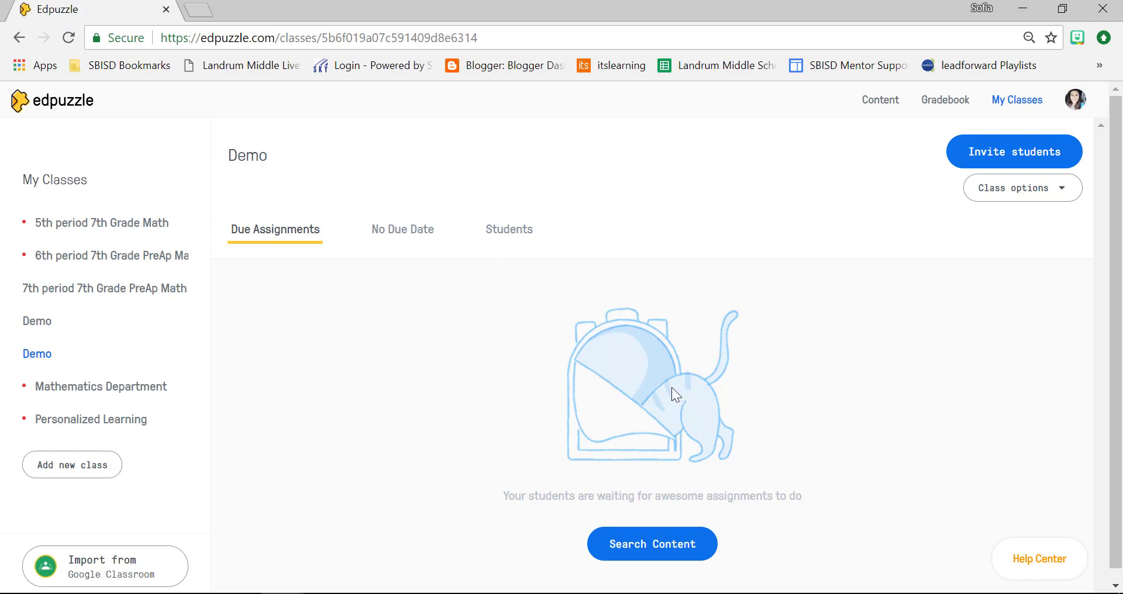
# - View the student invitation options for the Demo class, highlighting the class code and the join link, and close them
pyautogui.click(1002, 149)
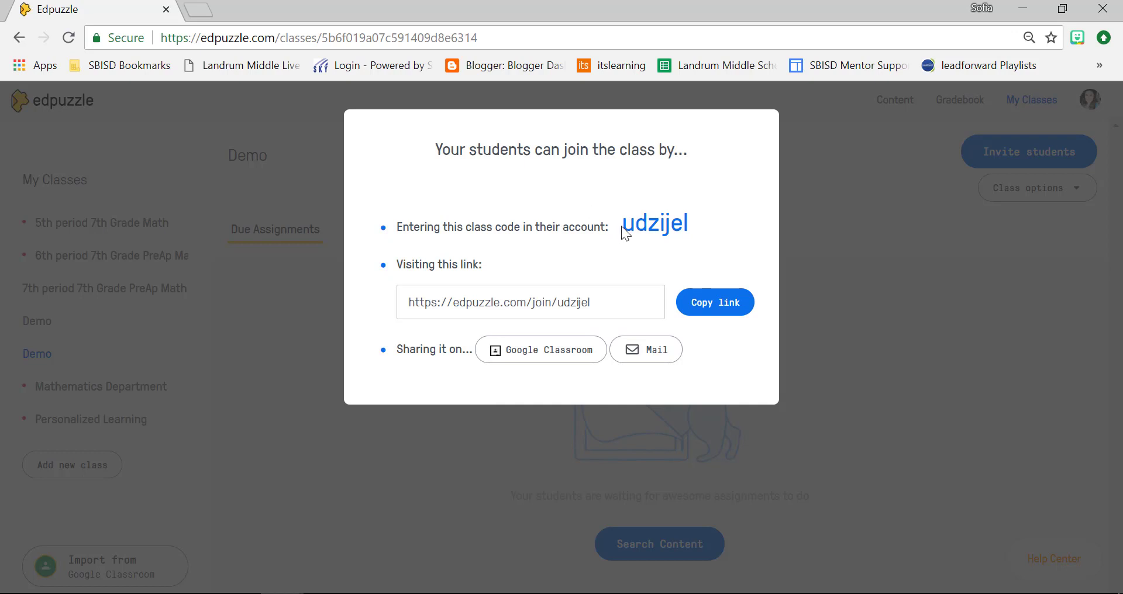
pyautogui.moveTo(622, 226); pyautogui.dragTo(679, 227)
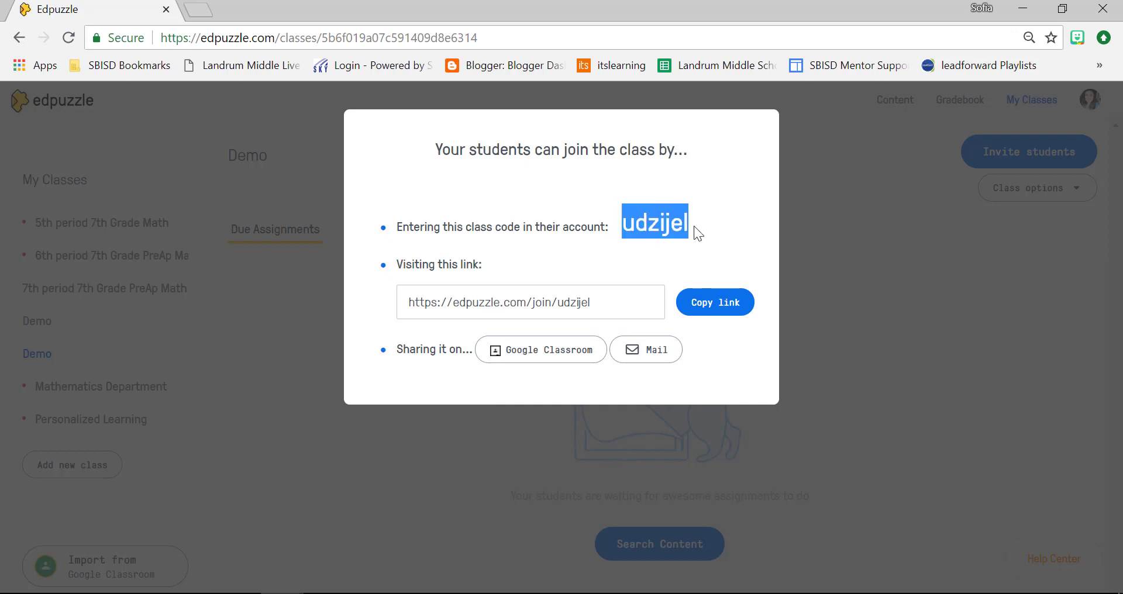
pyautogui.click(532, 309)
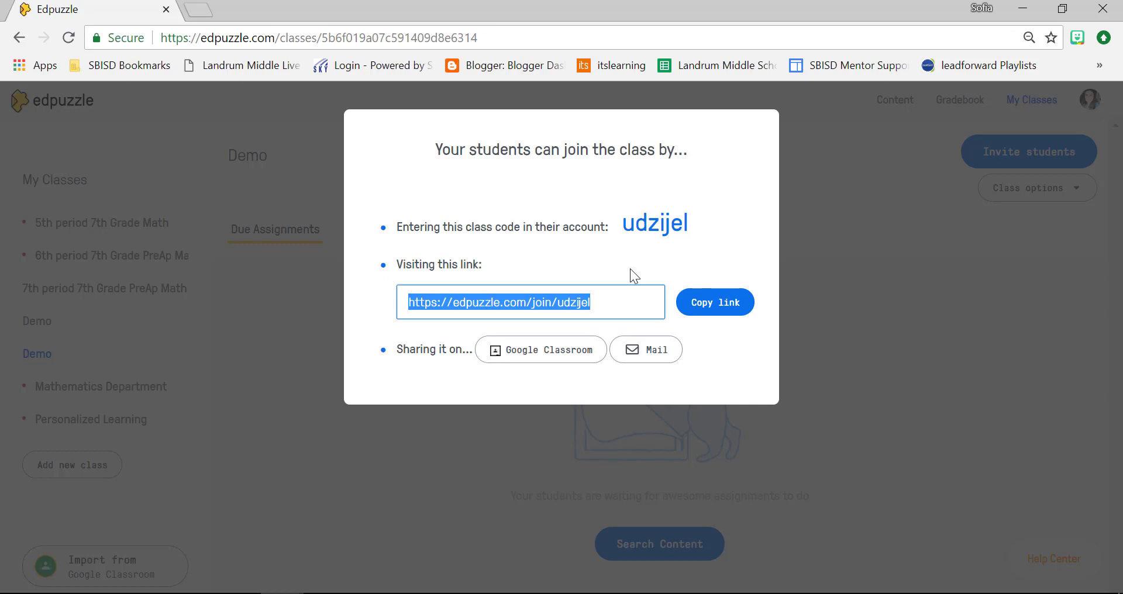
pyautogui.click(860, 357)
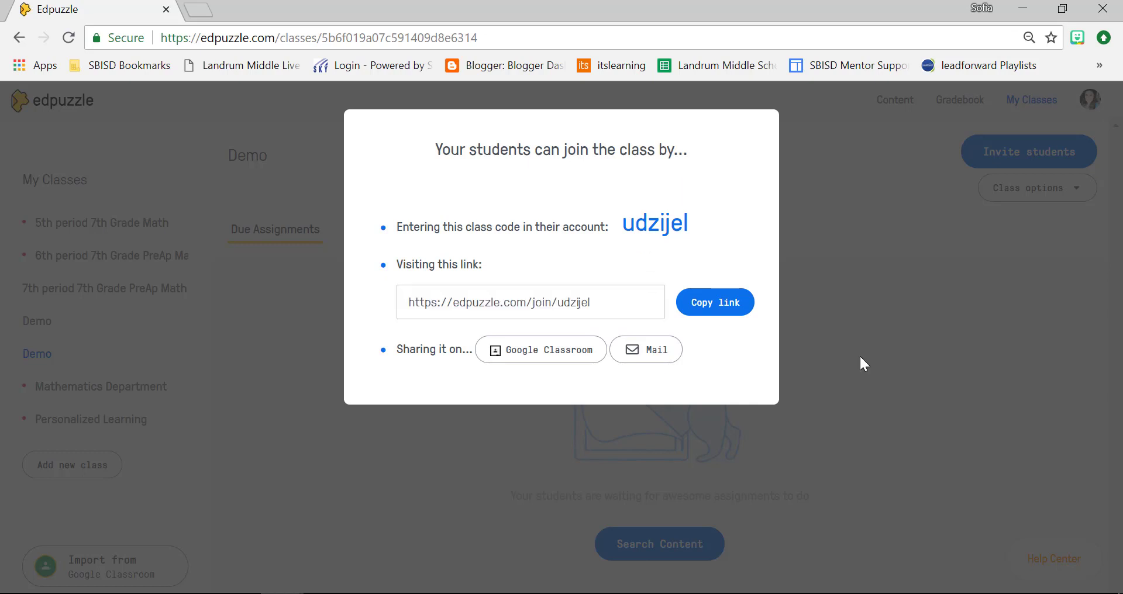
pyautogui.click(860, 355)
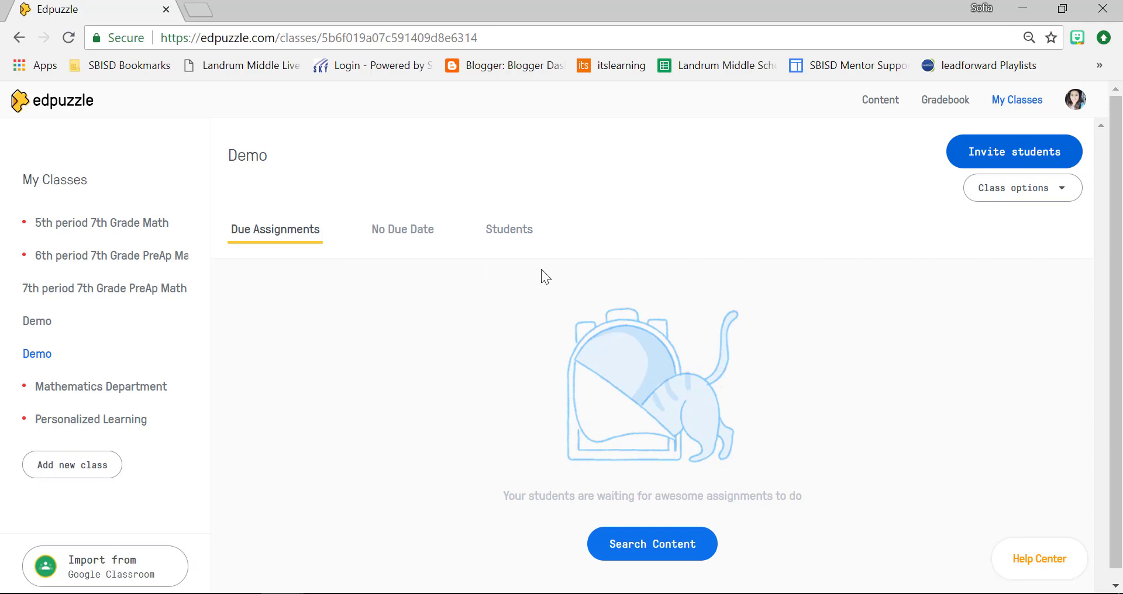
# - Open the content library, show the YouTube channel, and look through the list of popular channels
pyautogui.click(881, 103)
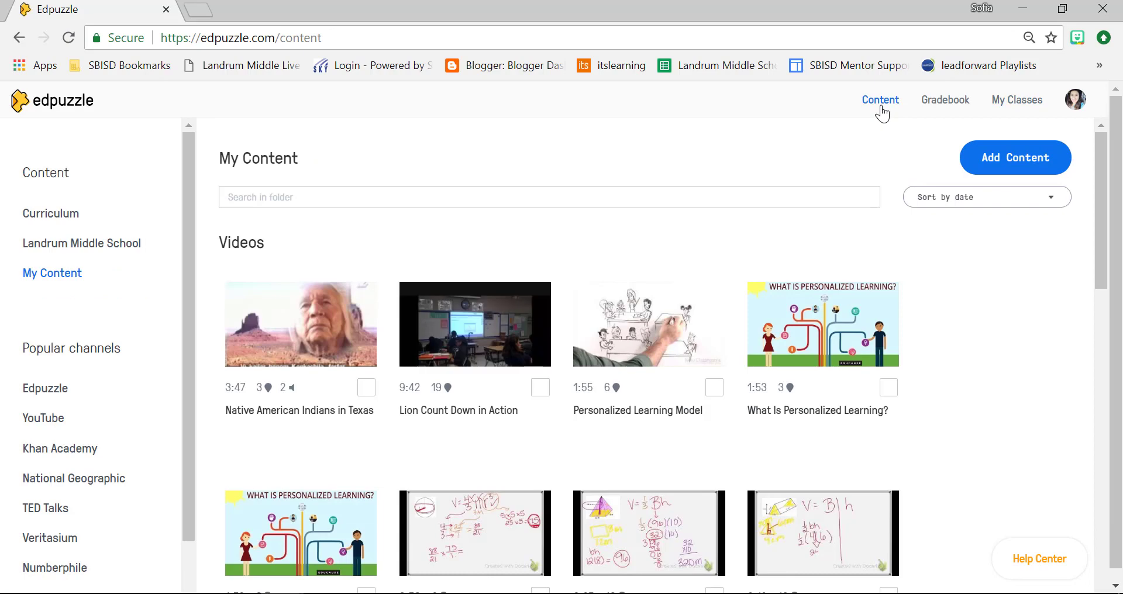
pyautogui.click(40, 427)
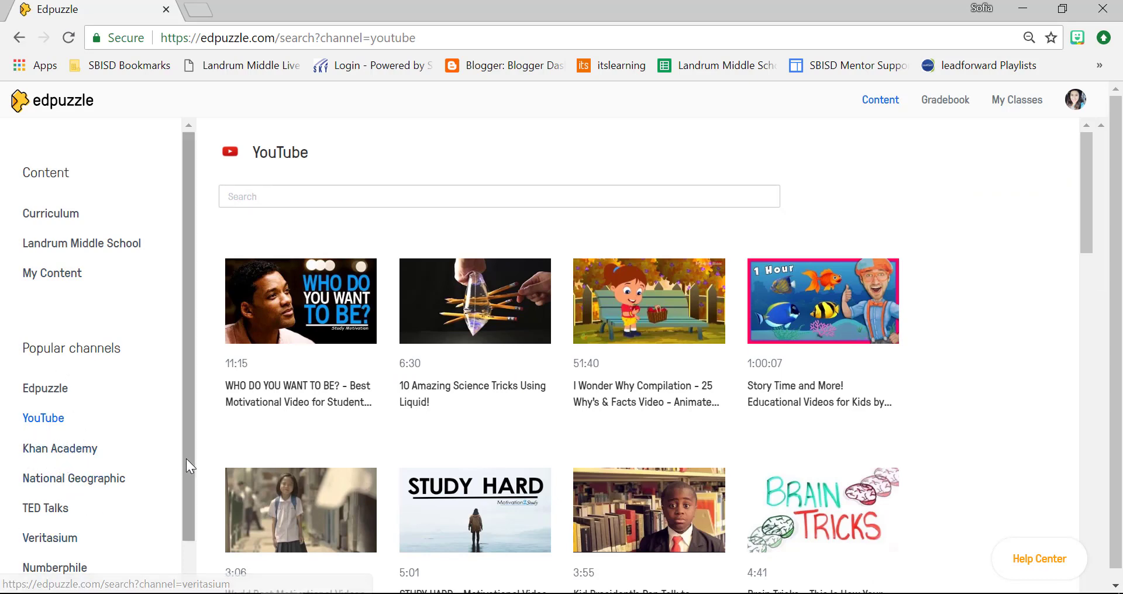
pyautogui.moveTo(186, 459); pyautogui.dragTo(190, 556)
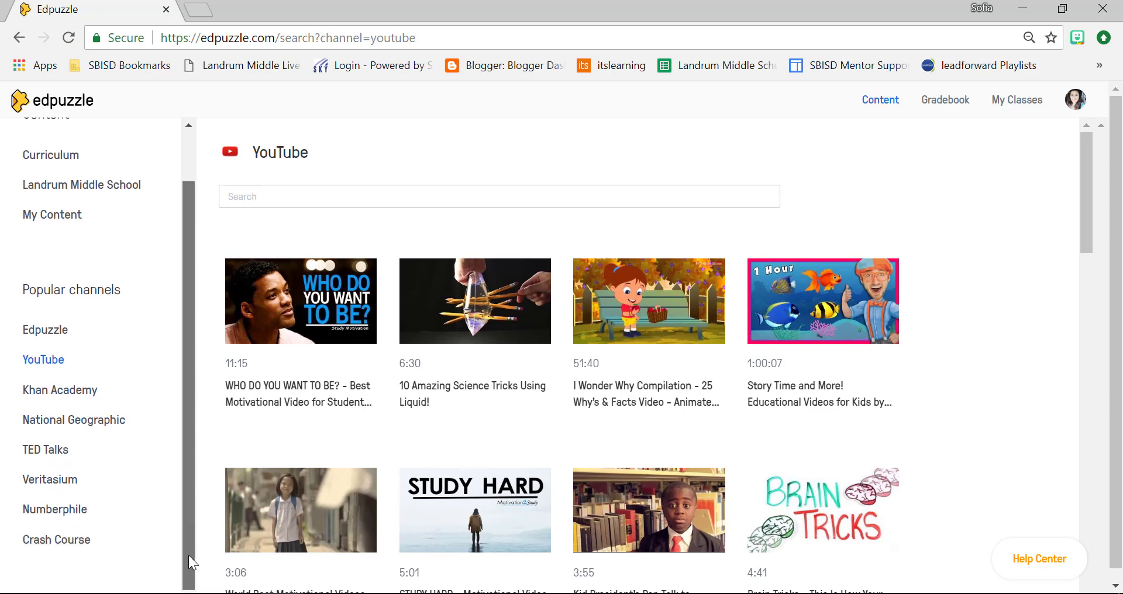
pyautogui.scroll(1, 198, 501)
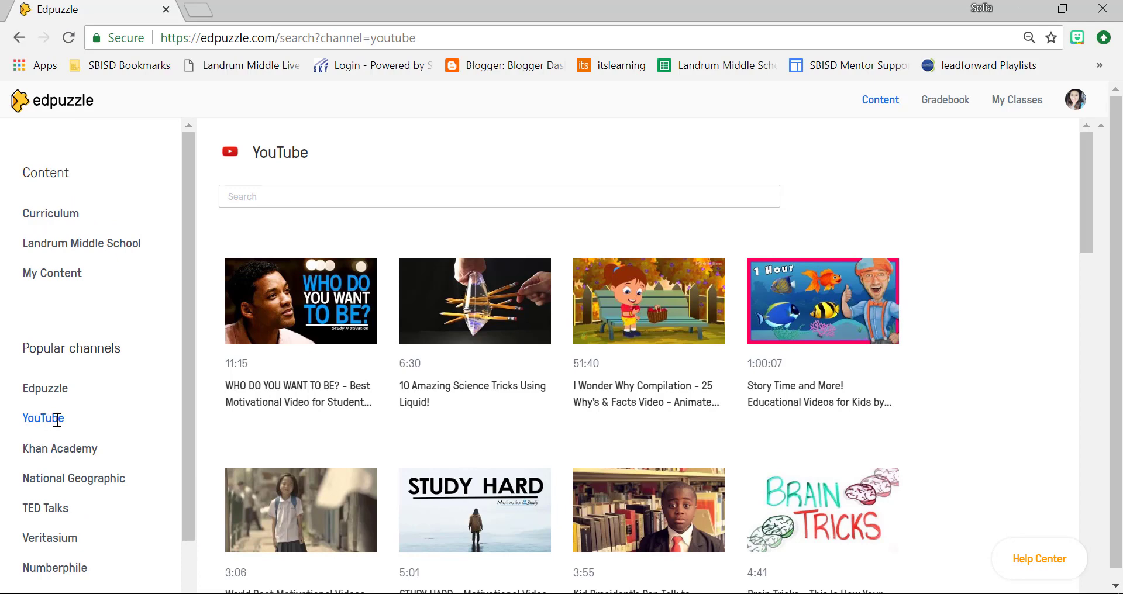
# - Search the YouTube channel for "rational numbers" and browse the videos found
pyautogui.click(372, 205)
pyautogui.write('rational numbers')
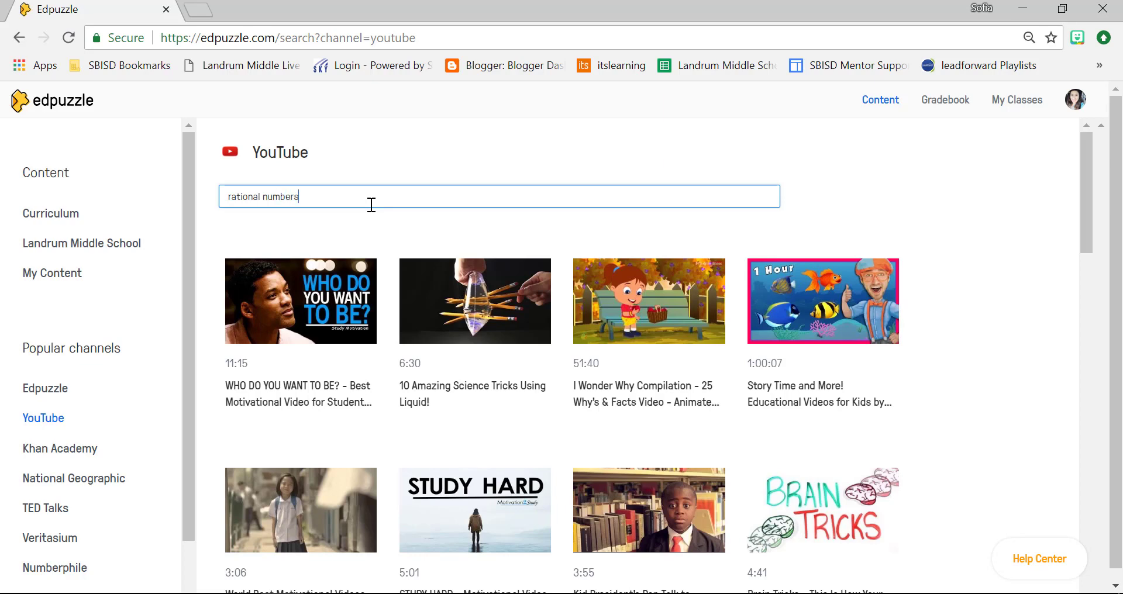
pyautogui.press('Return')
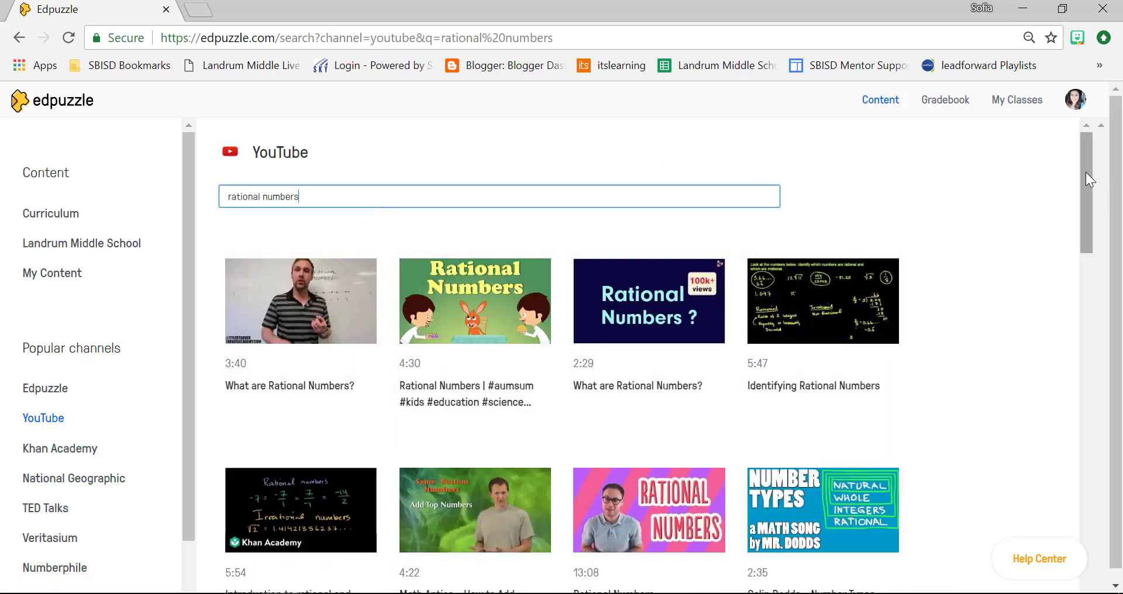
pyautogui.moveTo(1086, 172); pyautogui.dragTo(1090, 269)
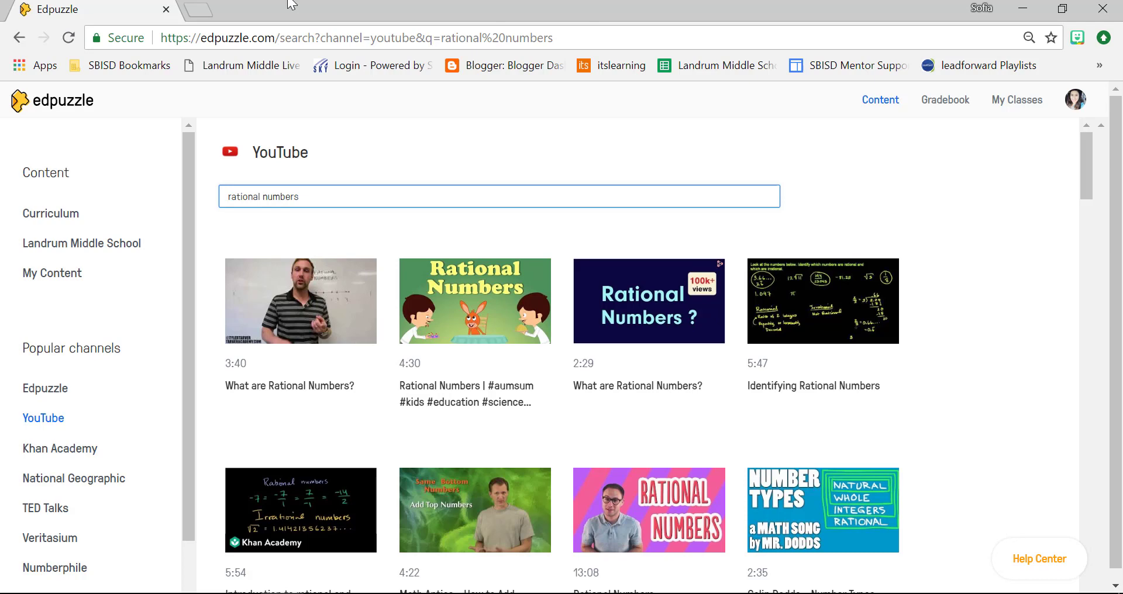
# - Open youtube.com in a new browser tab and search it for "rational number"
pyautogui.click(207, 8)
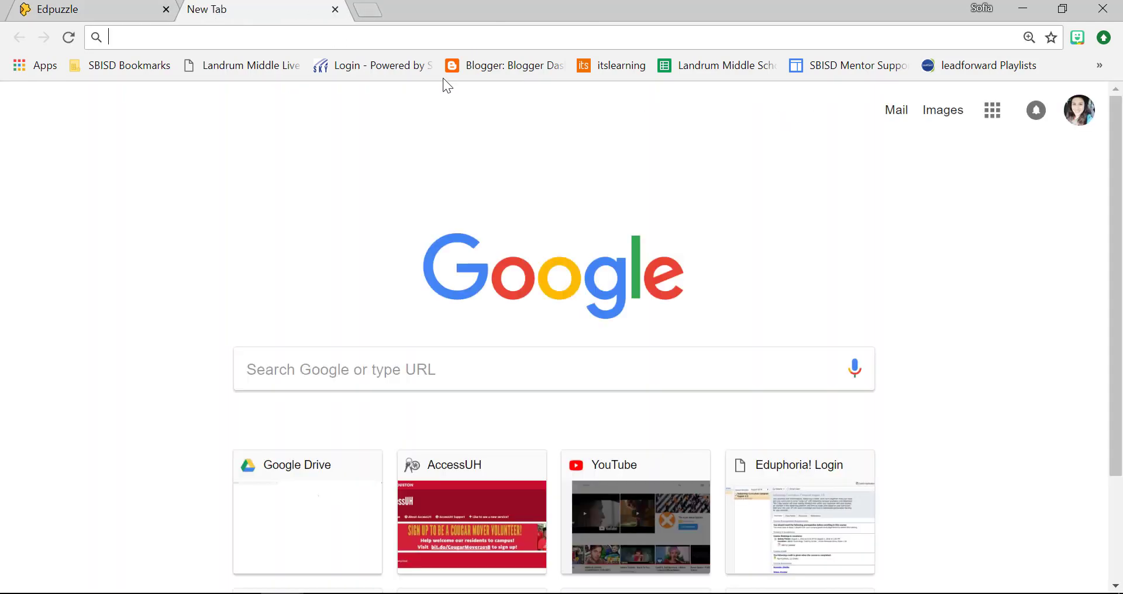
pyautogui.write('youtube.com')
pyautogui.press('Return')
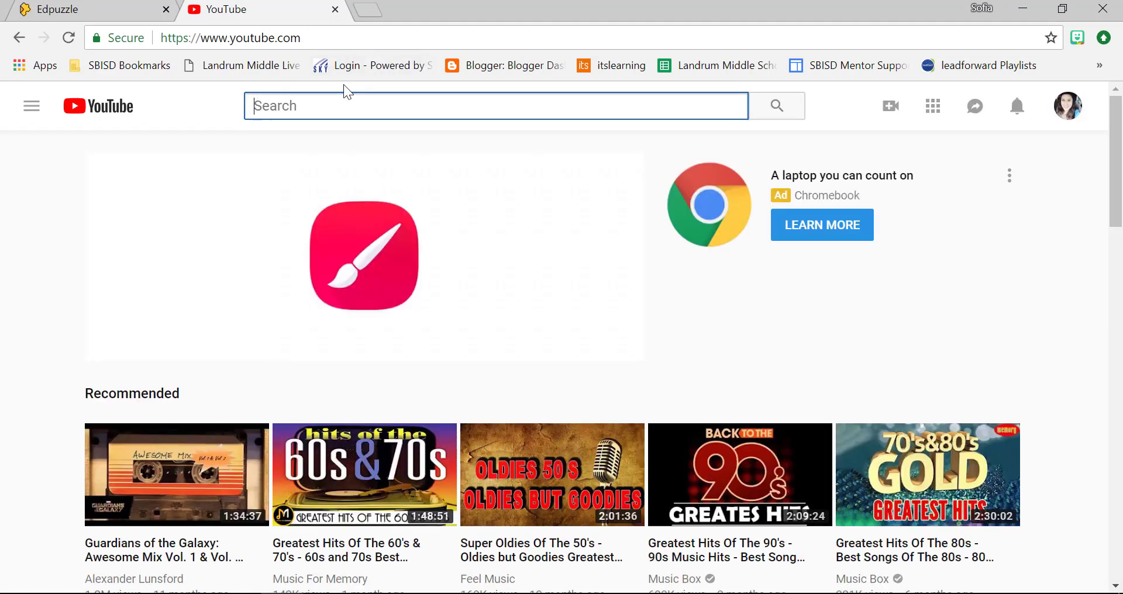
pyautogui.write('rational number')
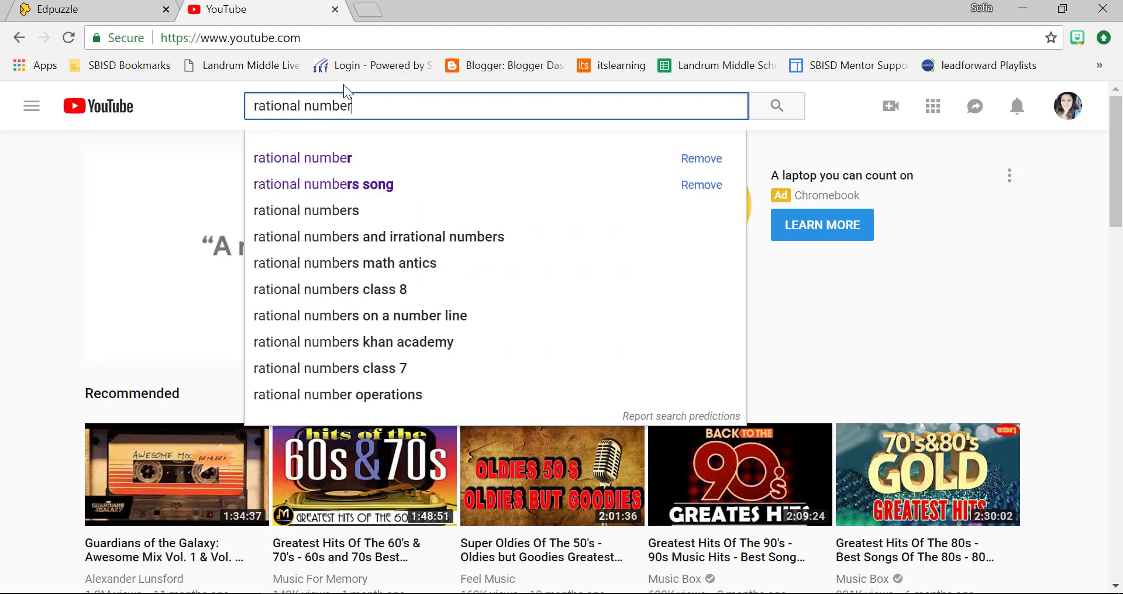
pyautogui.press('Return')
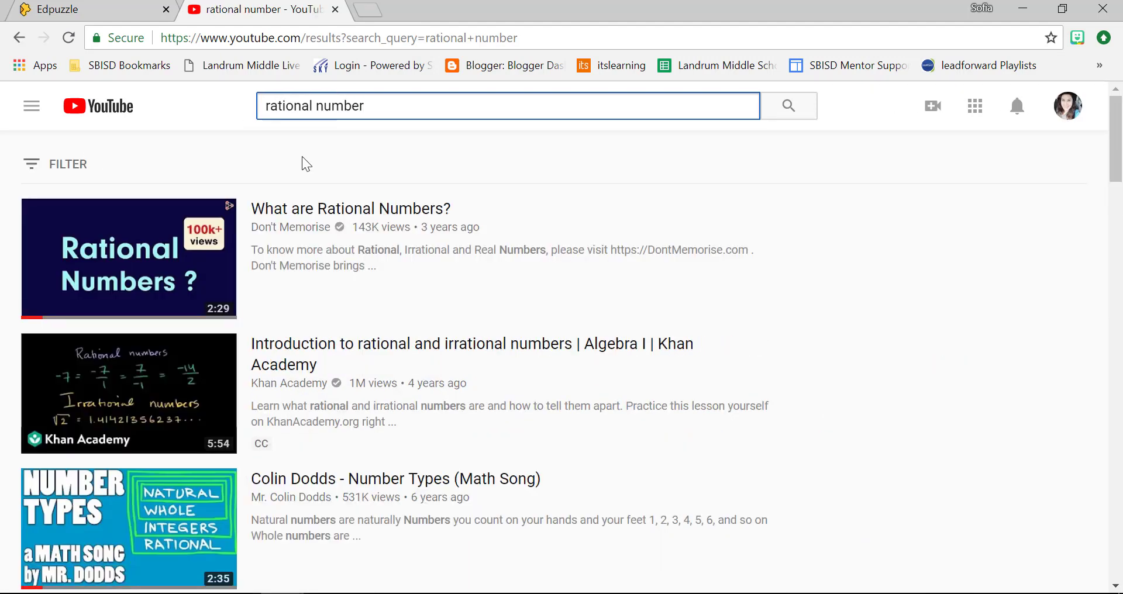
# - Compare the Edpuzzle and YouTube search results, open the Number Types (Math Song) video on YouTube, and copy its web address
pyautogui.click(106, 9)
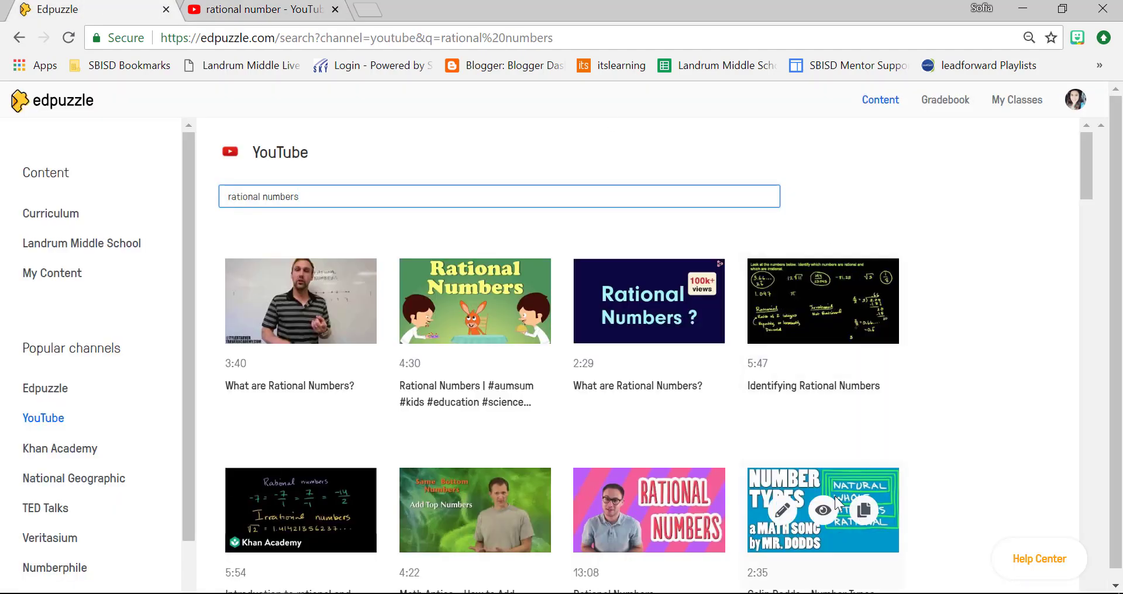
pyautogui.click(266, 8)
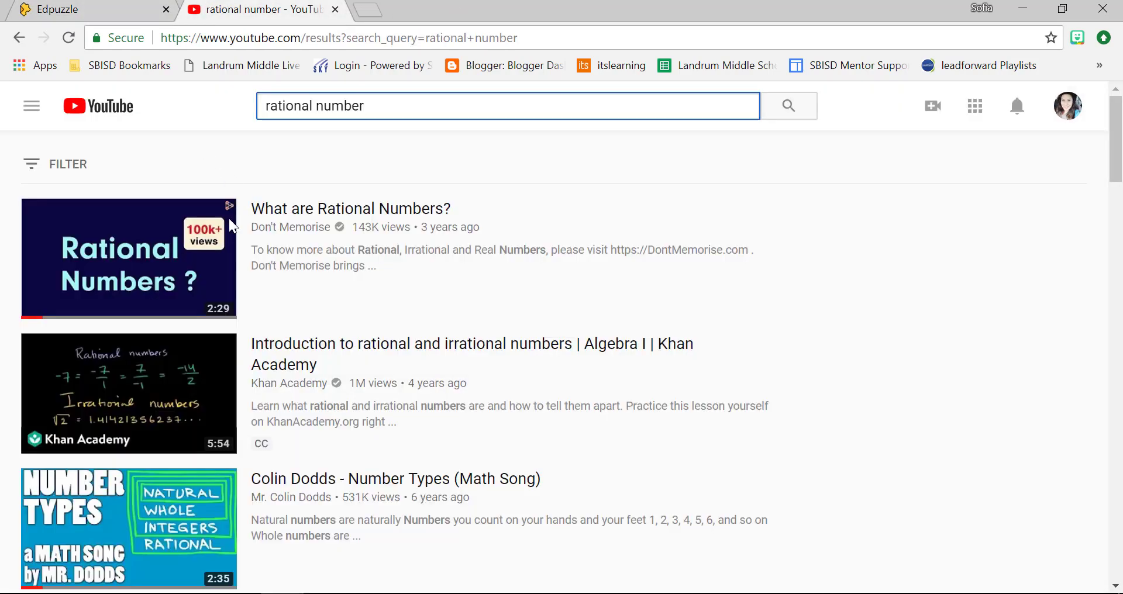
pyautogui.click(228, 525)
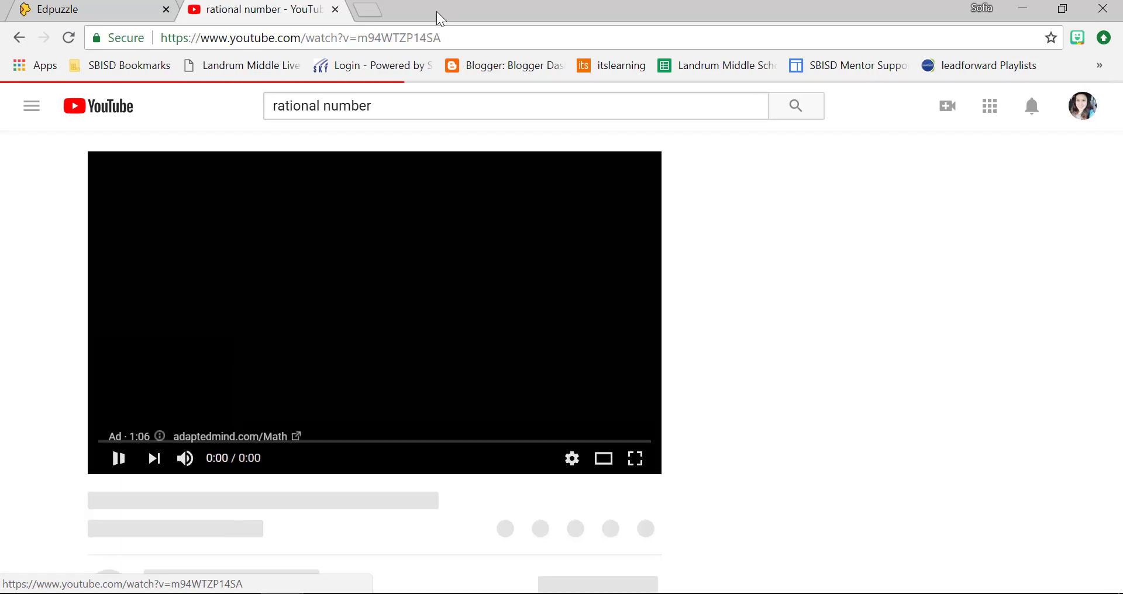
pyautogui.click(385, 33)
pyautogui.hotkey('ctrl', 'c')
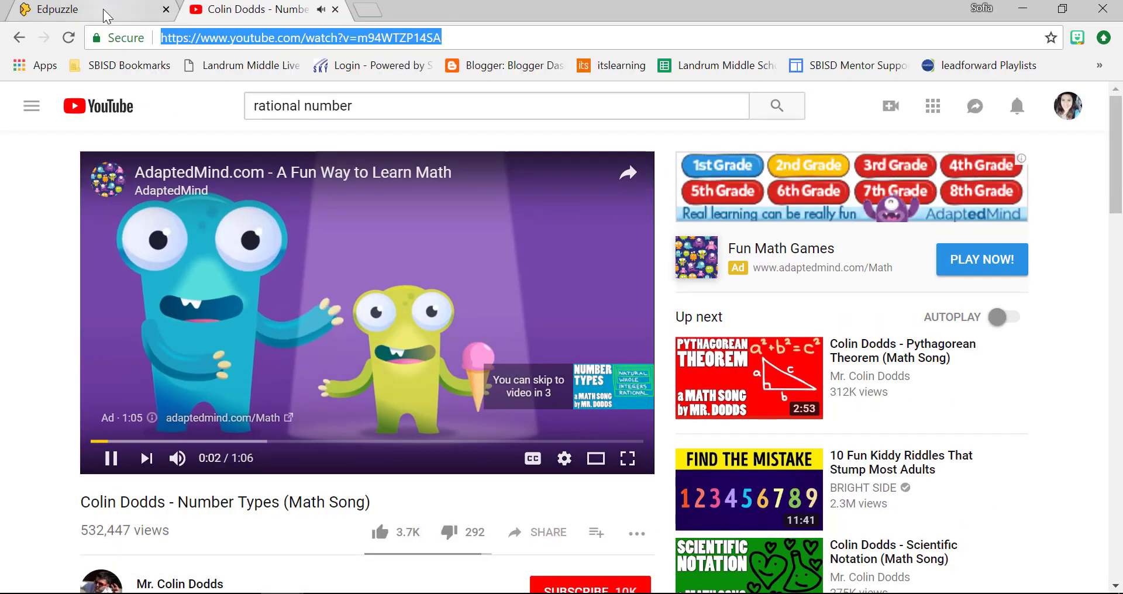
# - Switch back to Edpuzzle and replace the YouTube channel's search text with the copied video link to bring up that video
pyautogui.click(103, 9)
pyautogui.moveTo(348, 195); pyautogui.dragTo(237, 213)
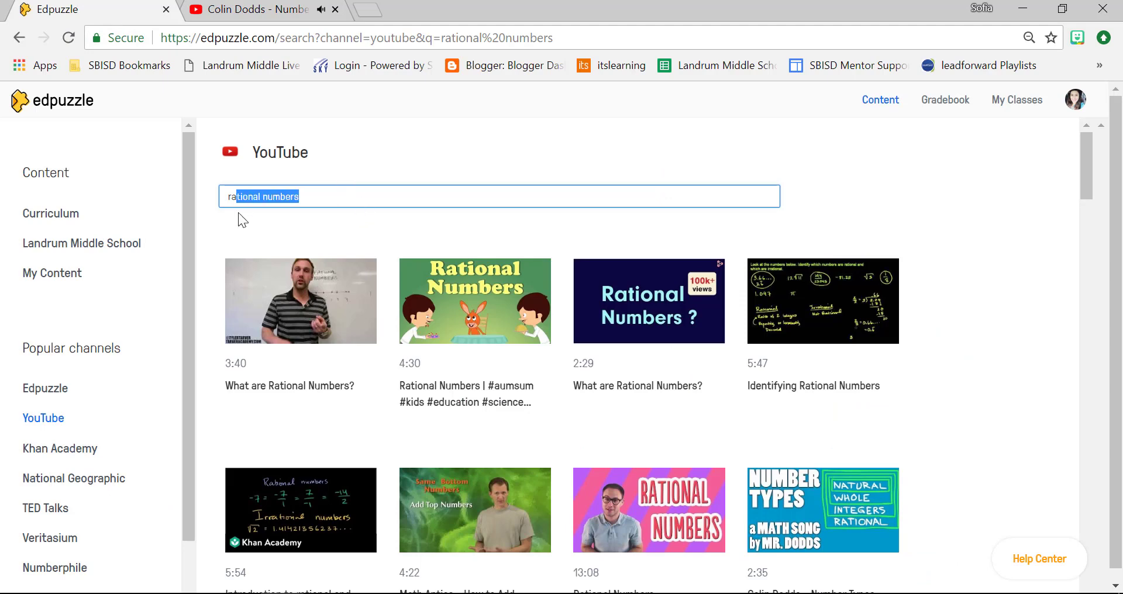
pyautogui.press('BackSpace')
pyautogui.hotkey('ctrl', 'v')
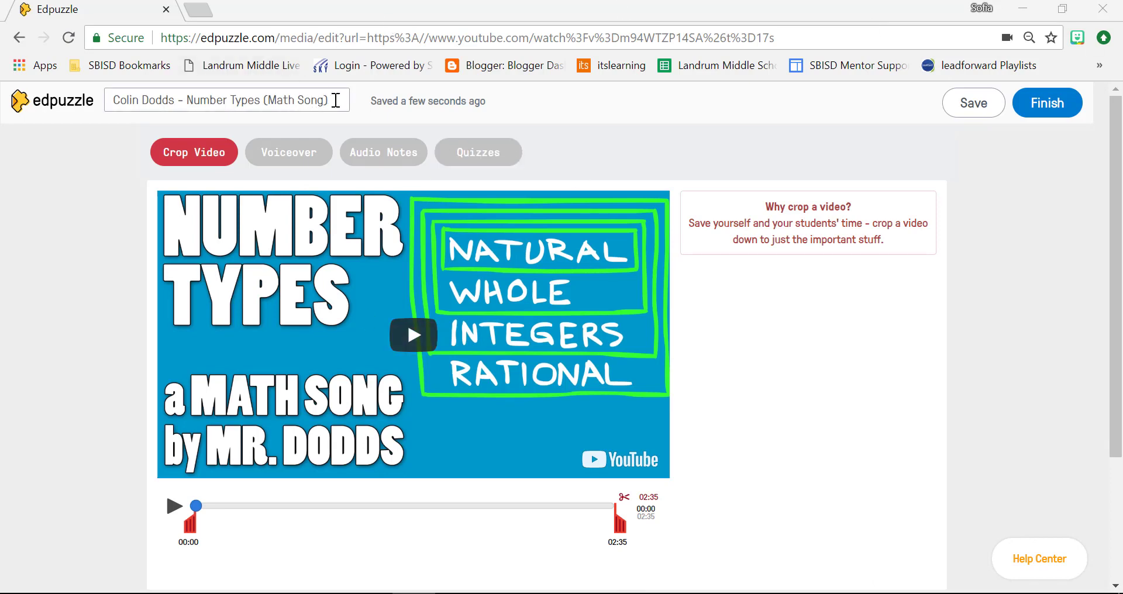
# - Rename the Number Types video as "Title" in the video editor
pyautogui.moveTo(336, 101); pyautogui.dragTo(89, 93)
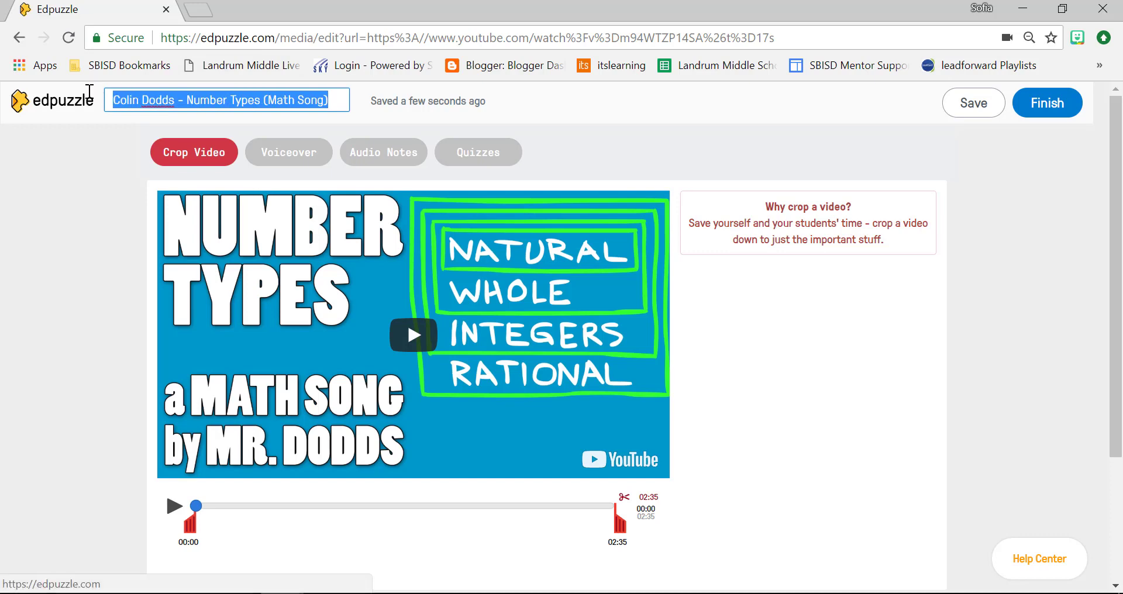
pyautogui.write('Title')
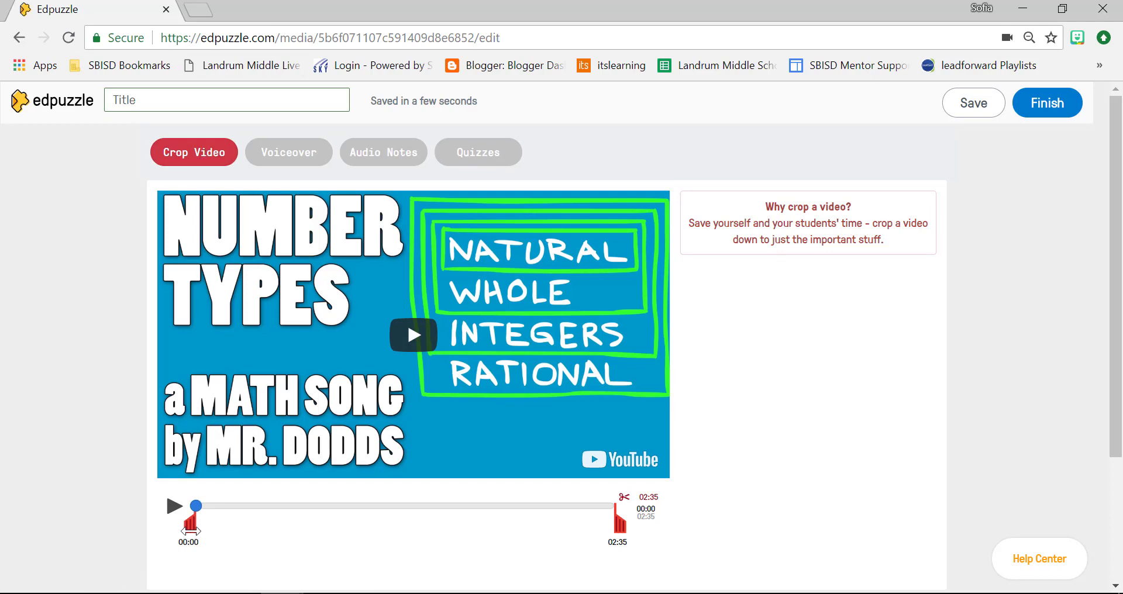
# - Crop the video so it starts at 00:09 and ends at 02:18, and pause the preview
pyautogui.moveTo(190, 524); pyautogui.dragTo(216, 524)
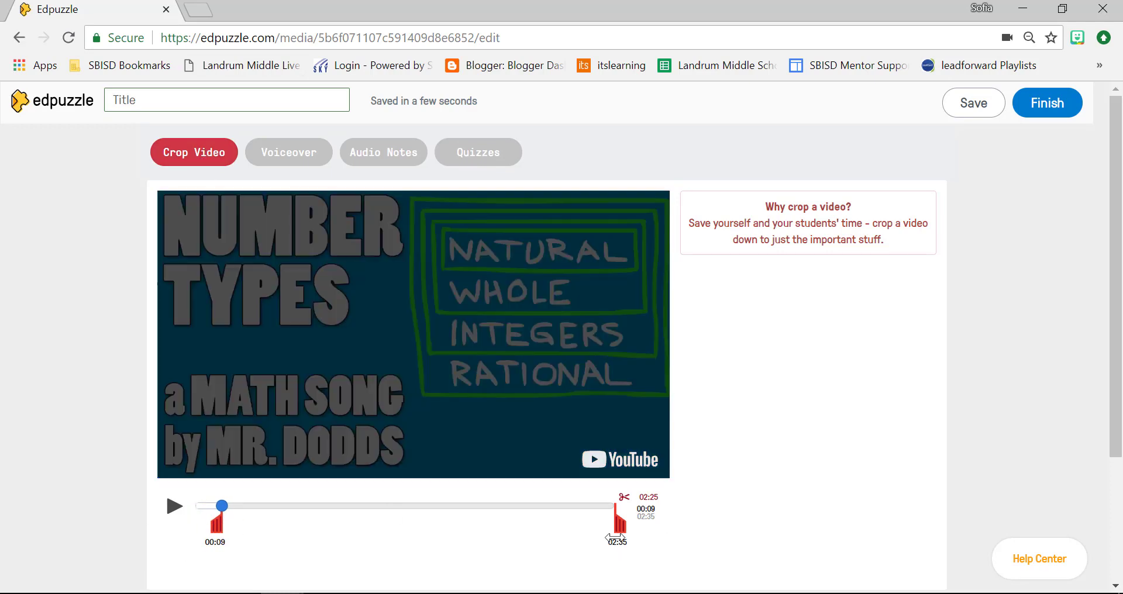
pyautogui.moveTo(620, 527); pyautogui.dragTo(577, 527)
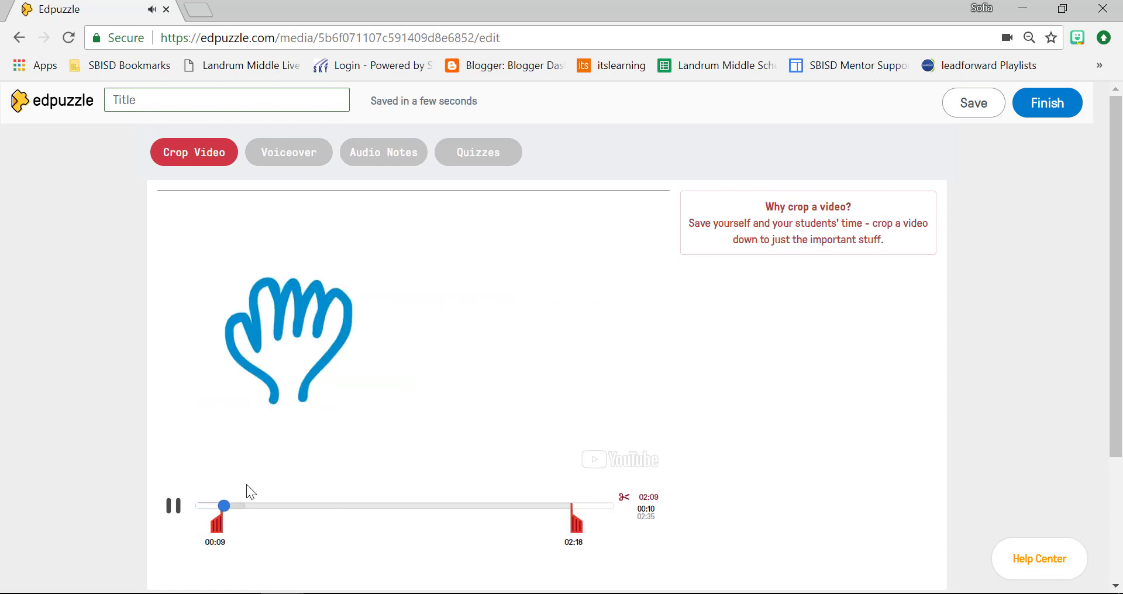
pyautogui.click(172, 508)
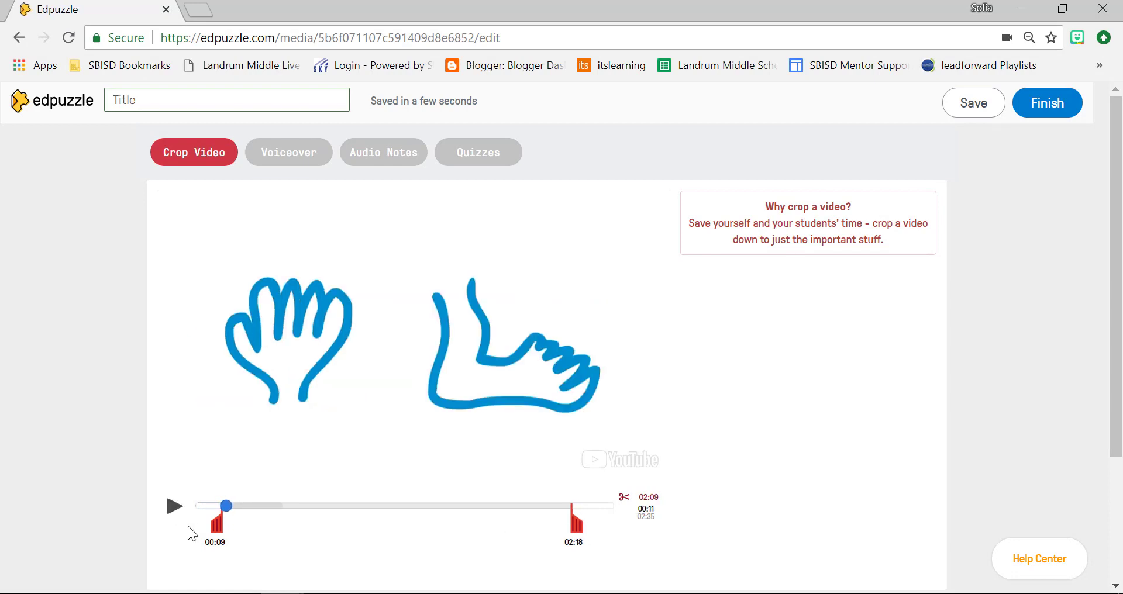
# - Try recording a voiceover over about the first 9 seconds of the cropped video and play the recording back
pyautogui.click(285, 155)
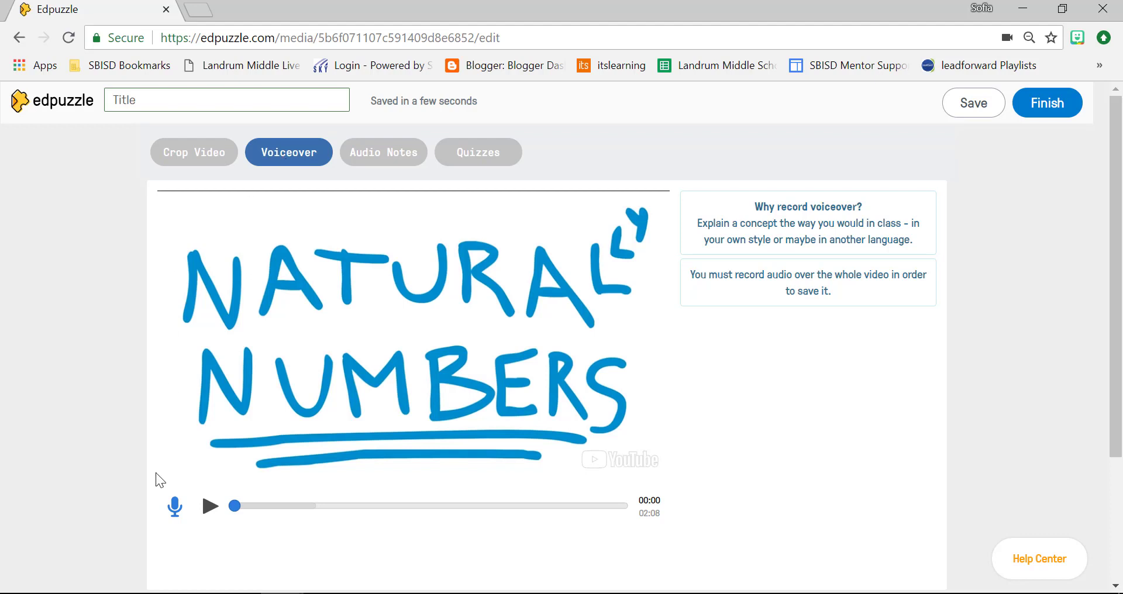
pyautogui.click(175, 507)
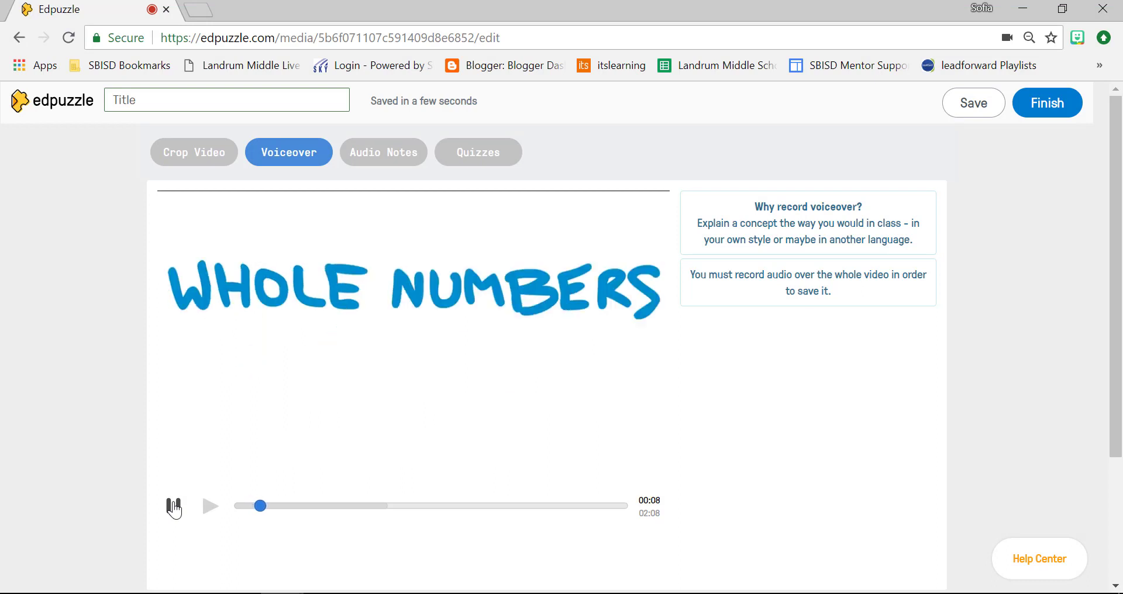
pyautogui.click(174, 507)
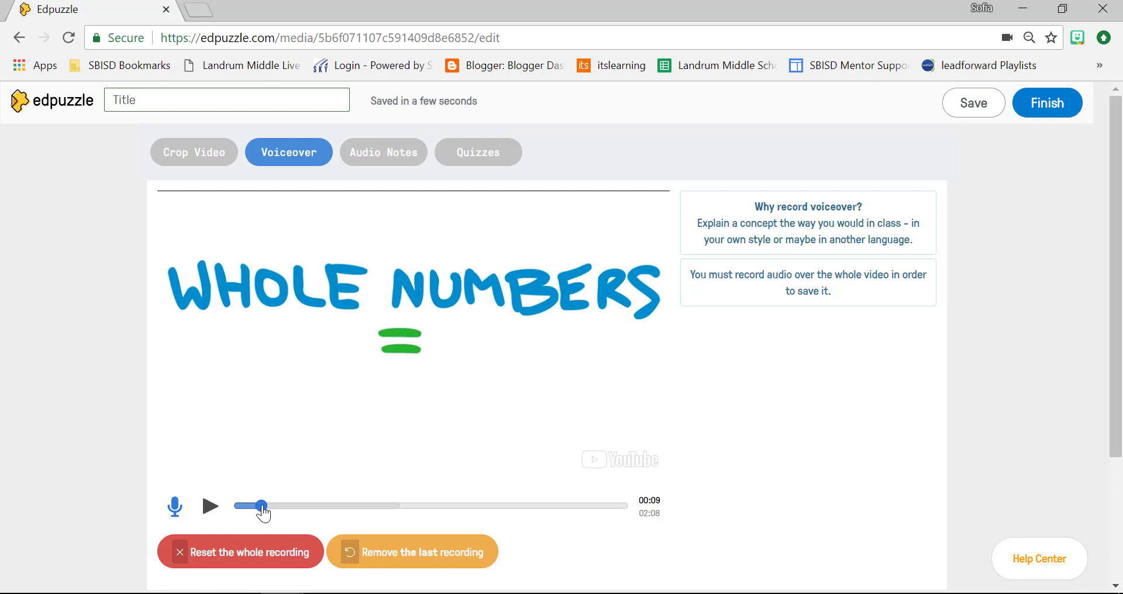
pyautogui.moveTo(255, 502); pyautogui.dragTo(236, 507)
pyautogui.click(210, 507)
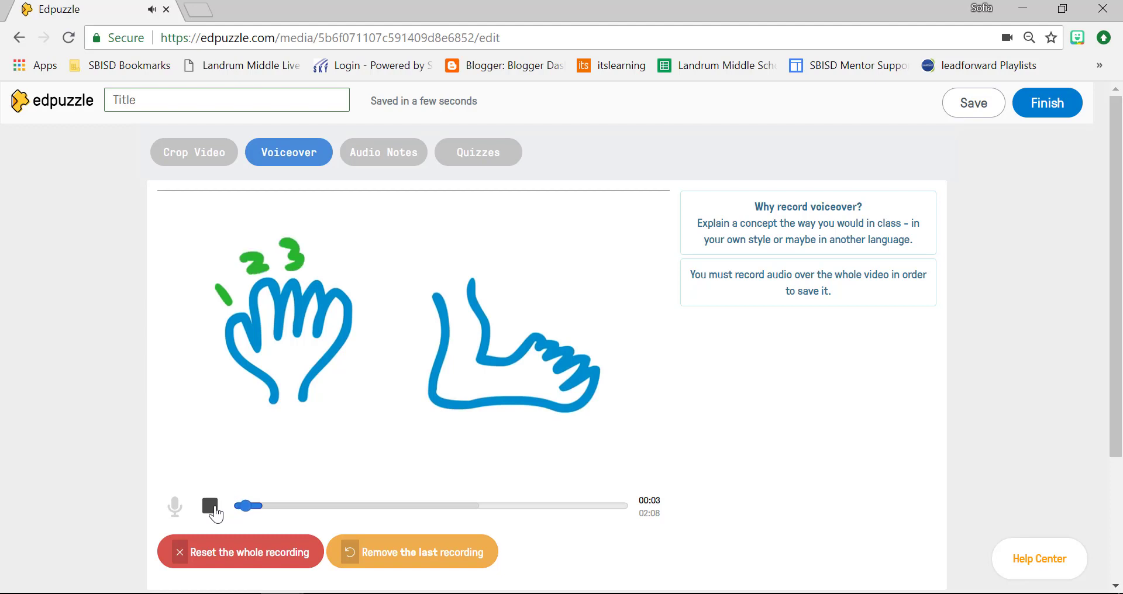
pyautogui.click(214, 510)
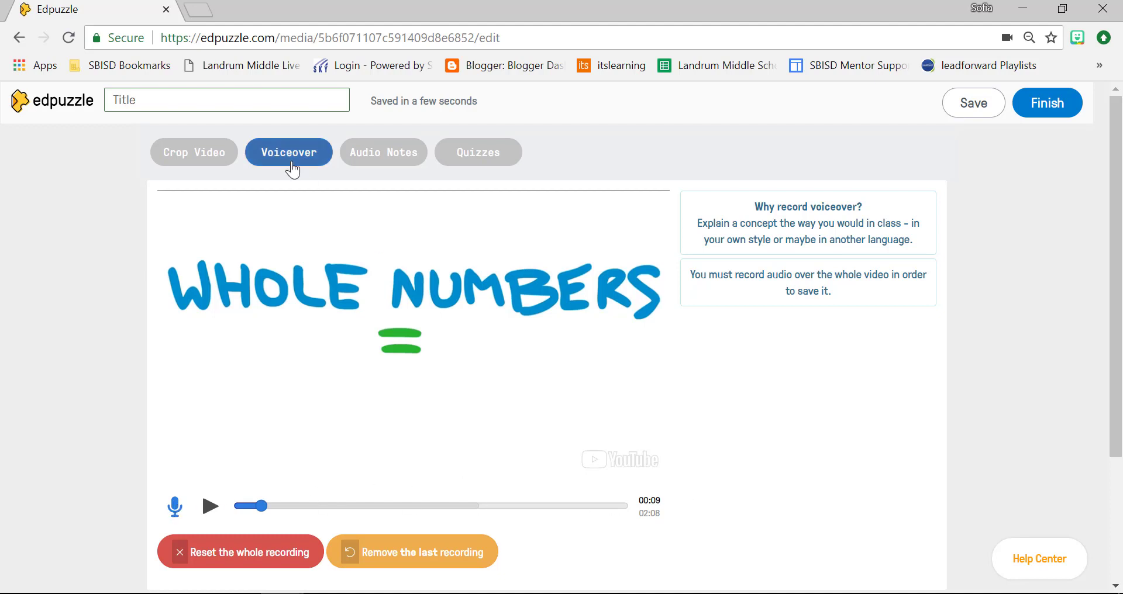
# - Leave the incomplete voiceover for audio notes and record an audio note at 00:09
pyautogui.click(399, 158)
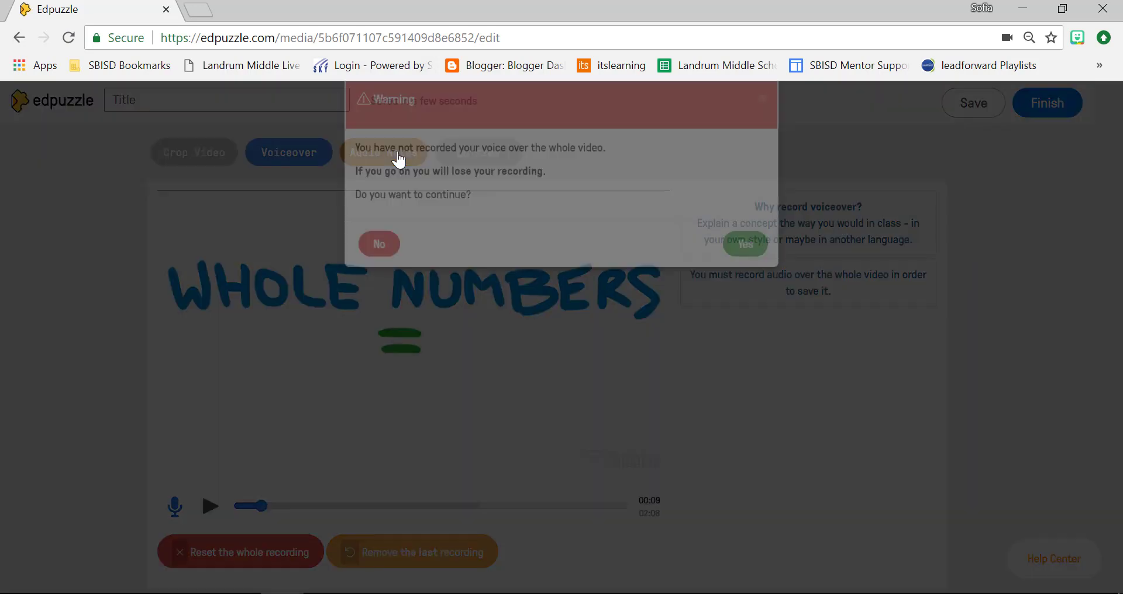
pyautogui.click(380, 280)
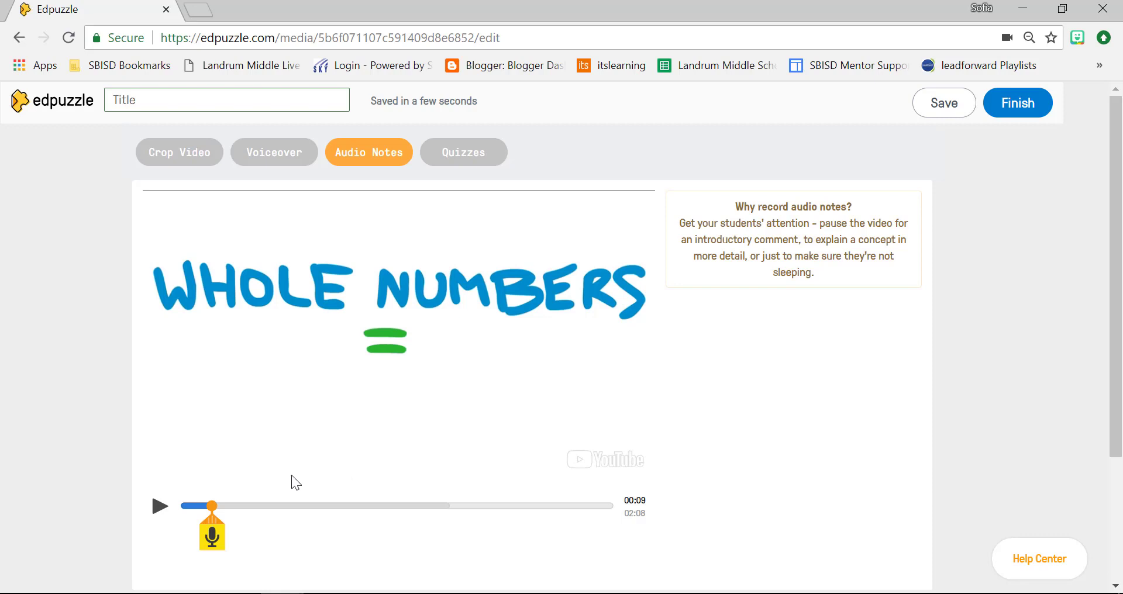
pyautogui.click(214, 542)
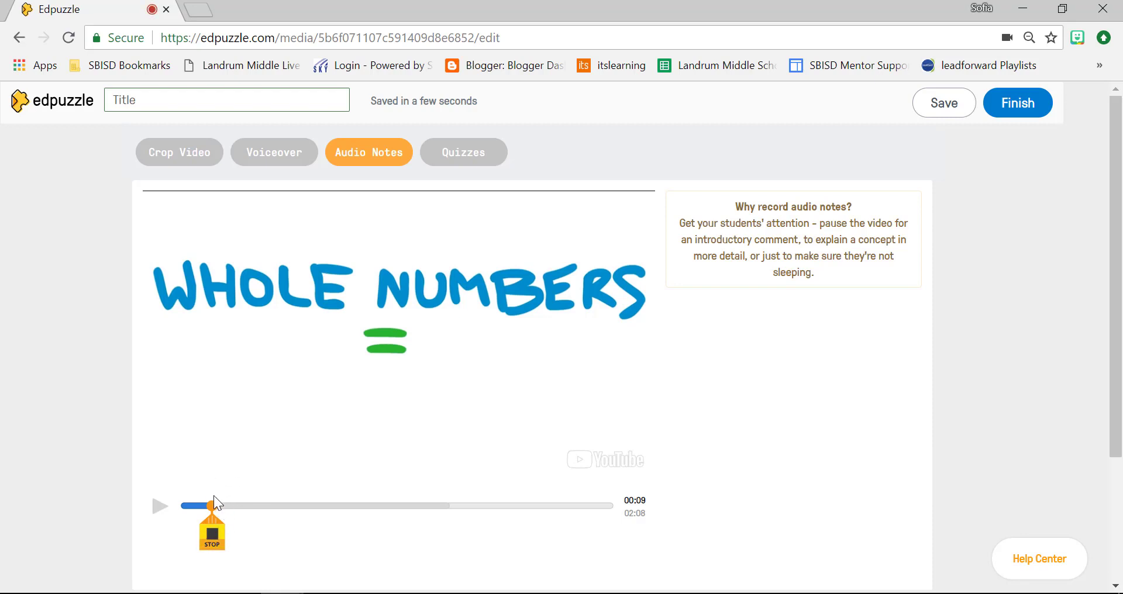
pyautogui.click(213, 539)
# - Record a second audio note at 00:35 in the video
pyautogui.click(301, 506)
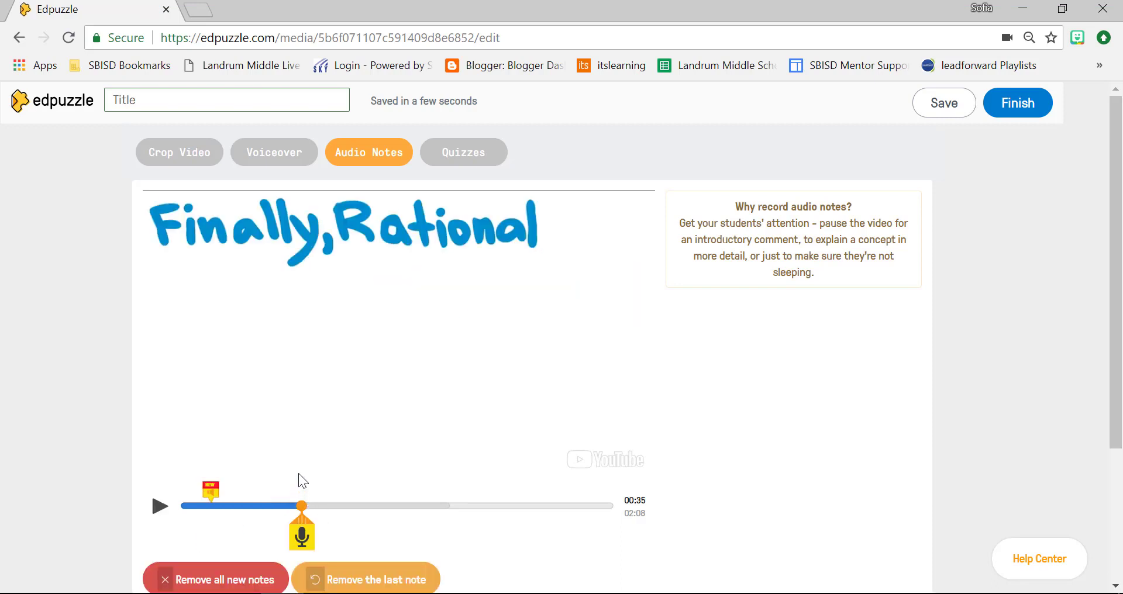
pyautogui.click(303, 537)
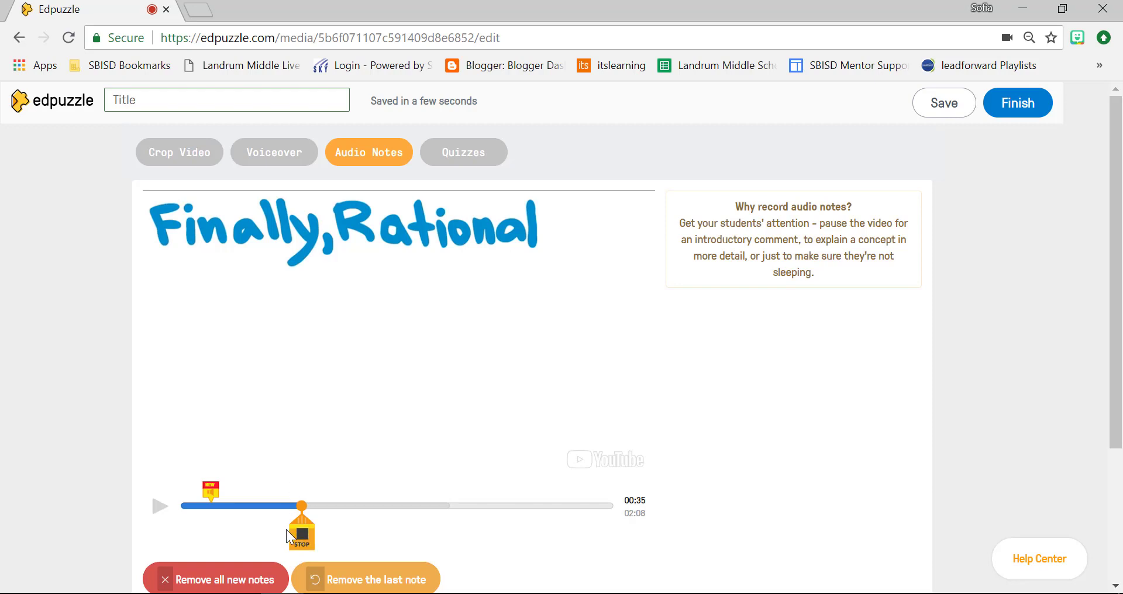
pyautogui.click(294, 534)
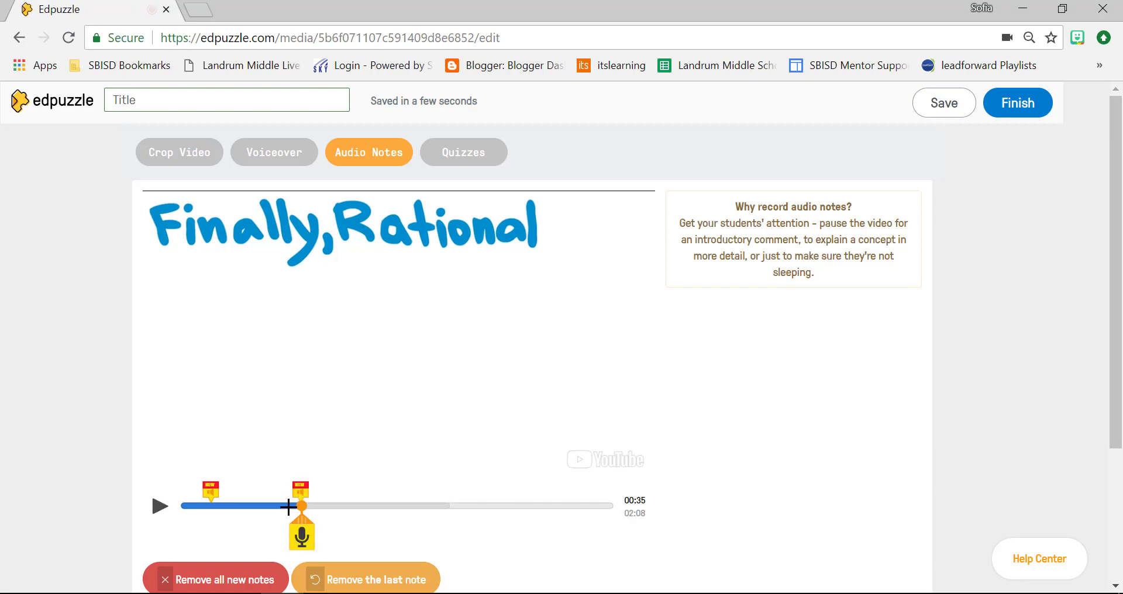
# - Play the video from just before the second audio note, skip the note's playback, and pause the video
pyautogui.click(288, 507)
pyautogui.click(166, 508)
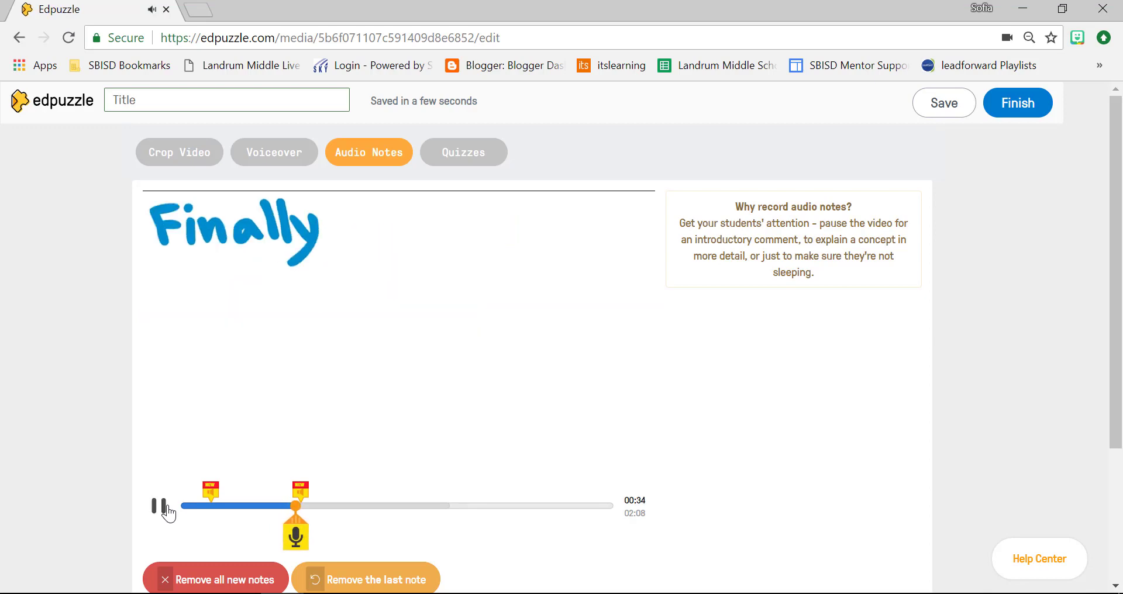
pyautogui.click(167, 508)
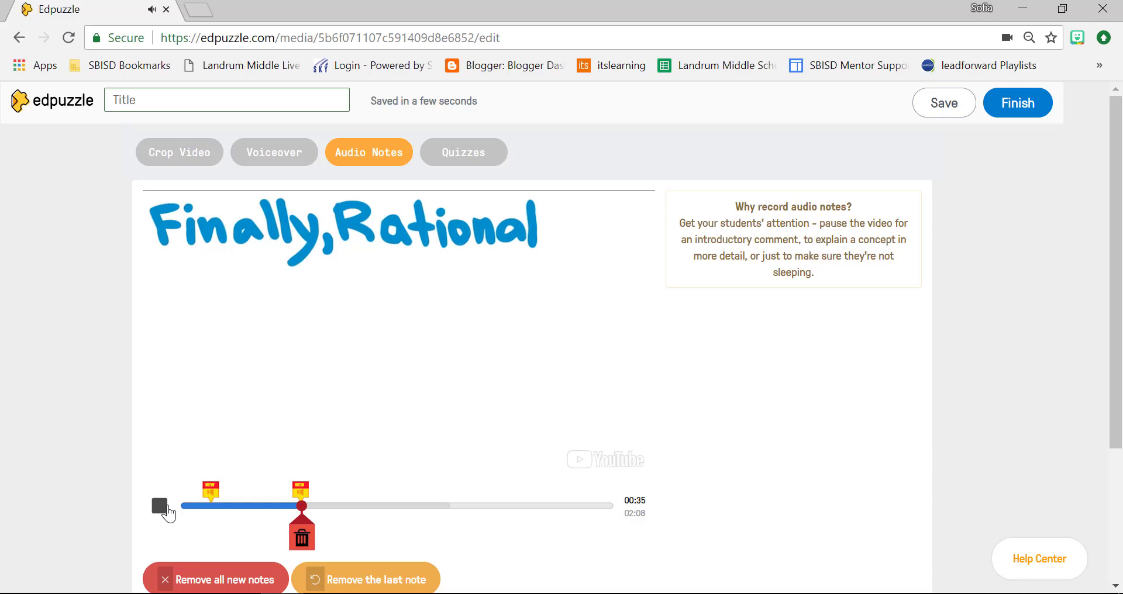
pyautogui.click(167, 508)
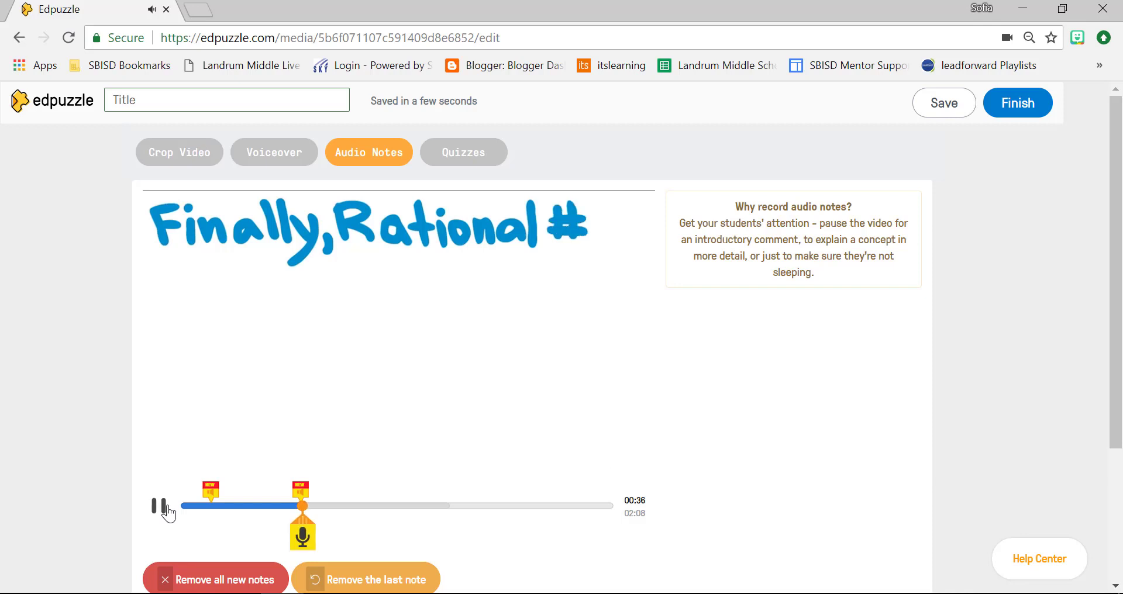
pyautogui.click(163, 508)
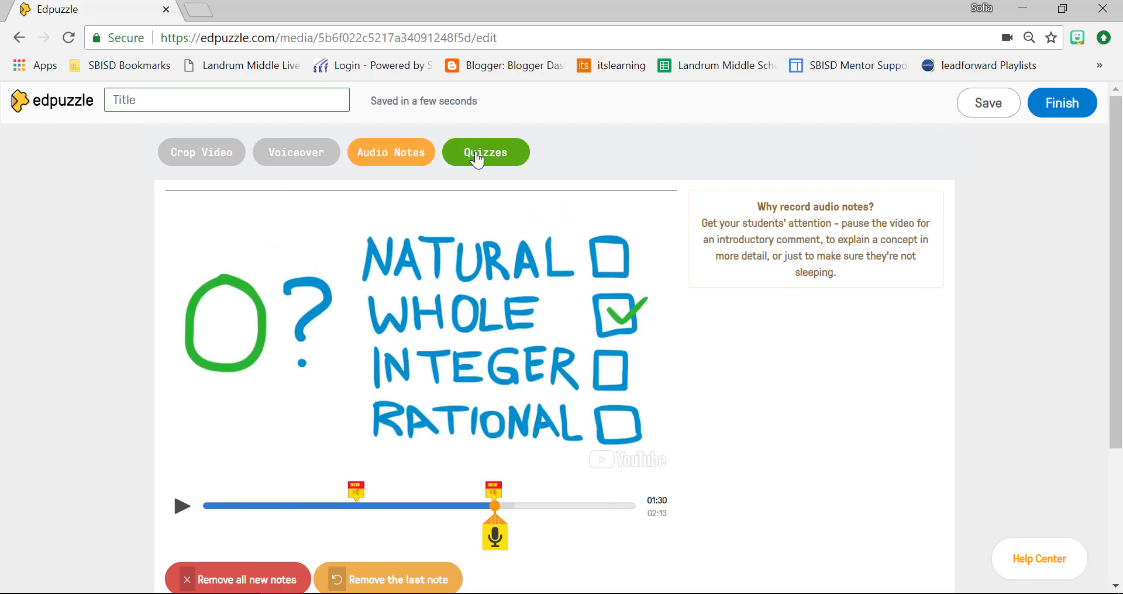
# - Switch to quiz editing and add an open-ended question at 00:08 with the text "questions"
pyautogui.click(478, 154)
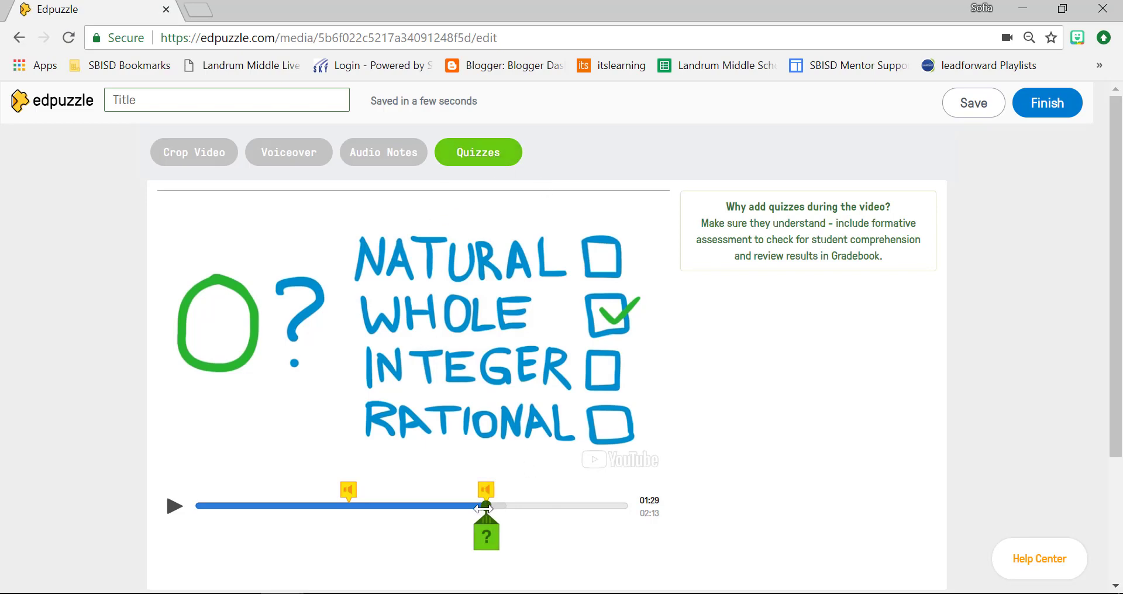
pyautogui.moveTo(487, 506); pyautogui.dragTo(225, 520)
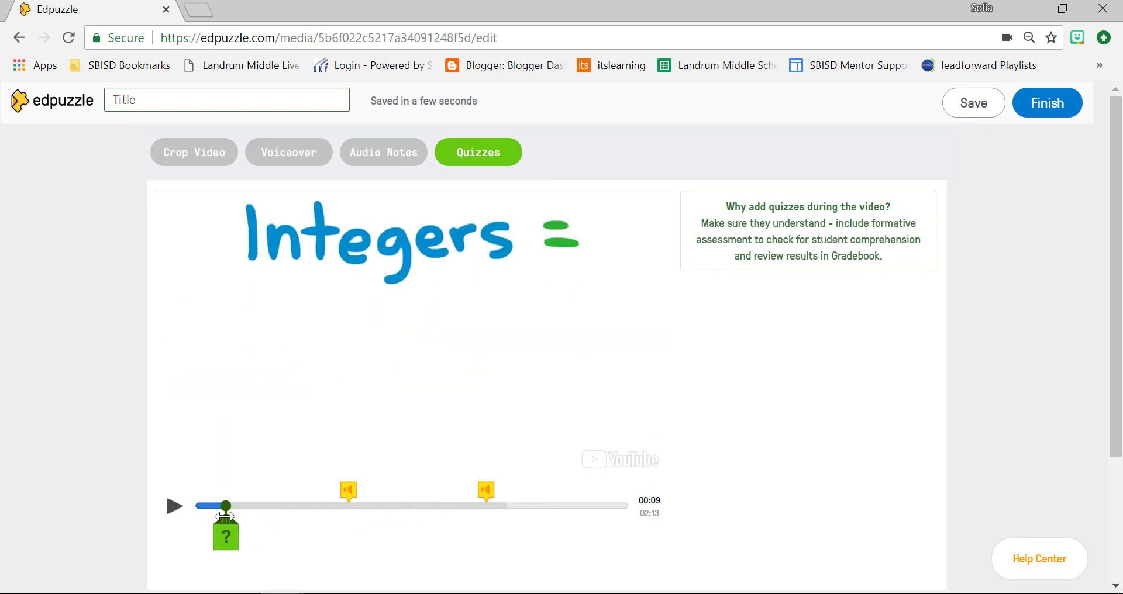
pyautogui.click(228, 547)
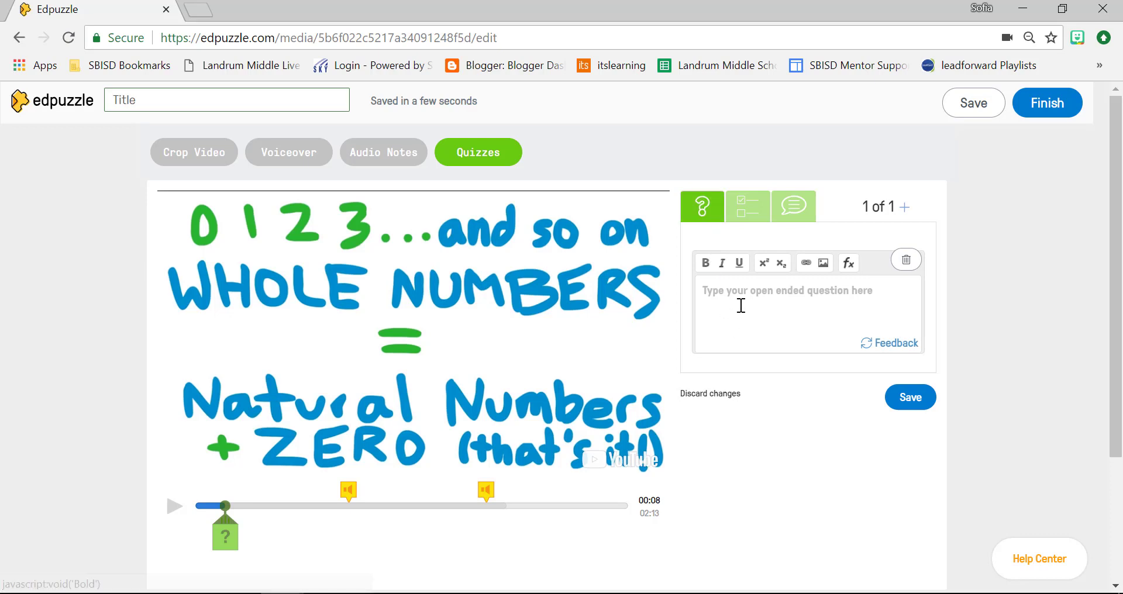
pyautogui.write('type')
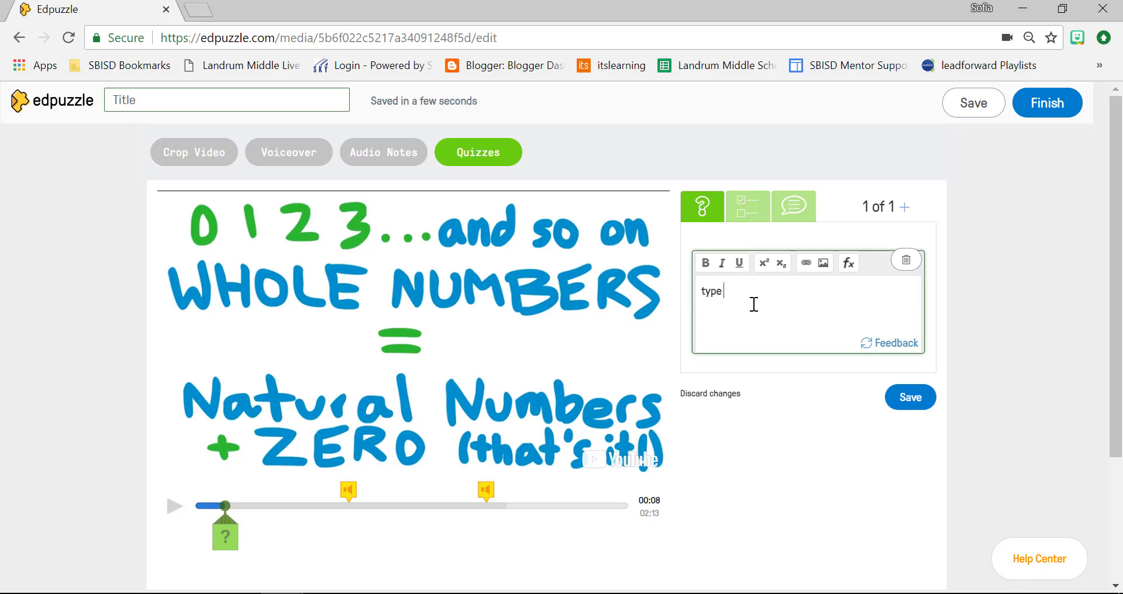
pyautogui.press('BackSpace')
pyautogui.press('BackSpace')
pyautogui.press('BackSpace')
pyautogui.press('BackSpace')
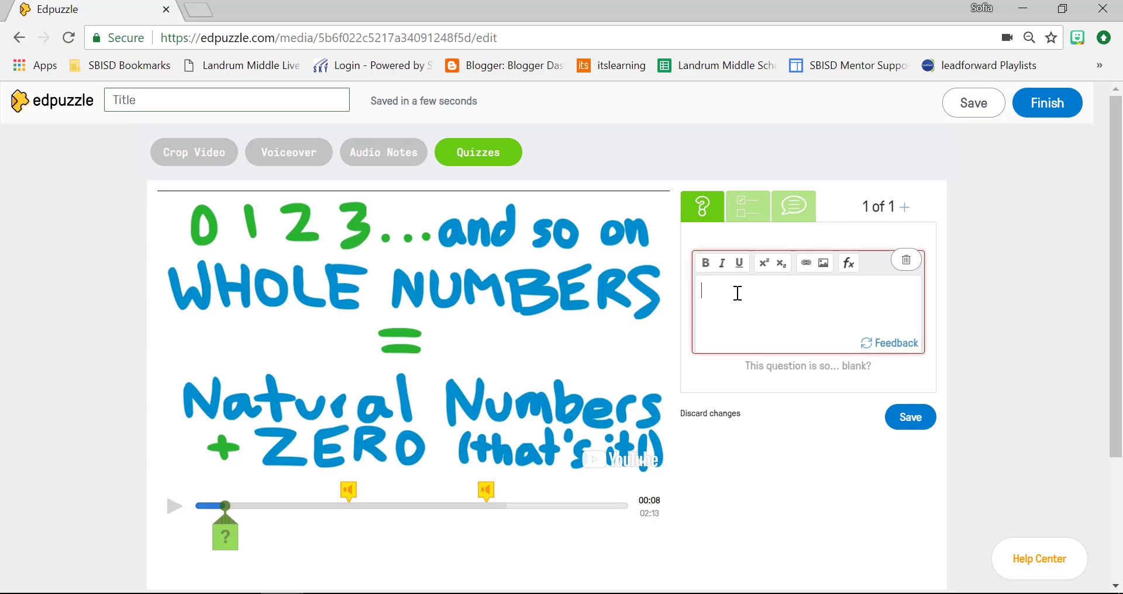
pyautogui.write('questions')
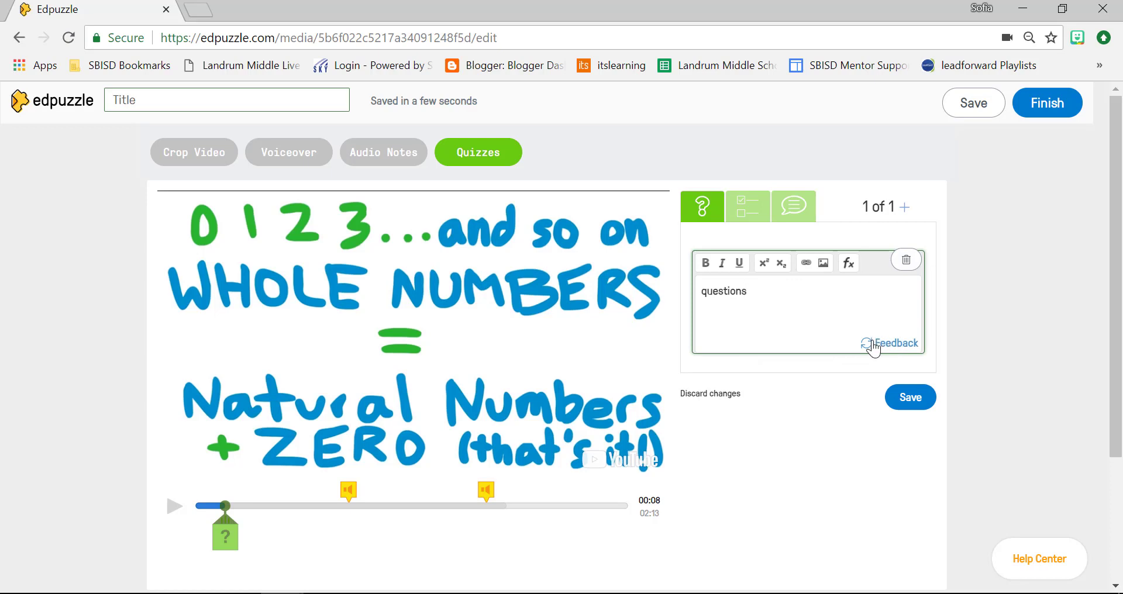
# - Add the feedback text "feedback" to the open-ended question, check both sides, and save the question
pyautogui.click(891, 341)
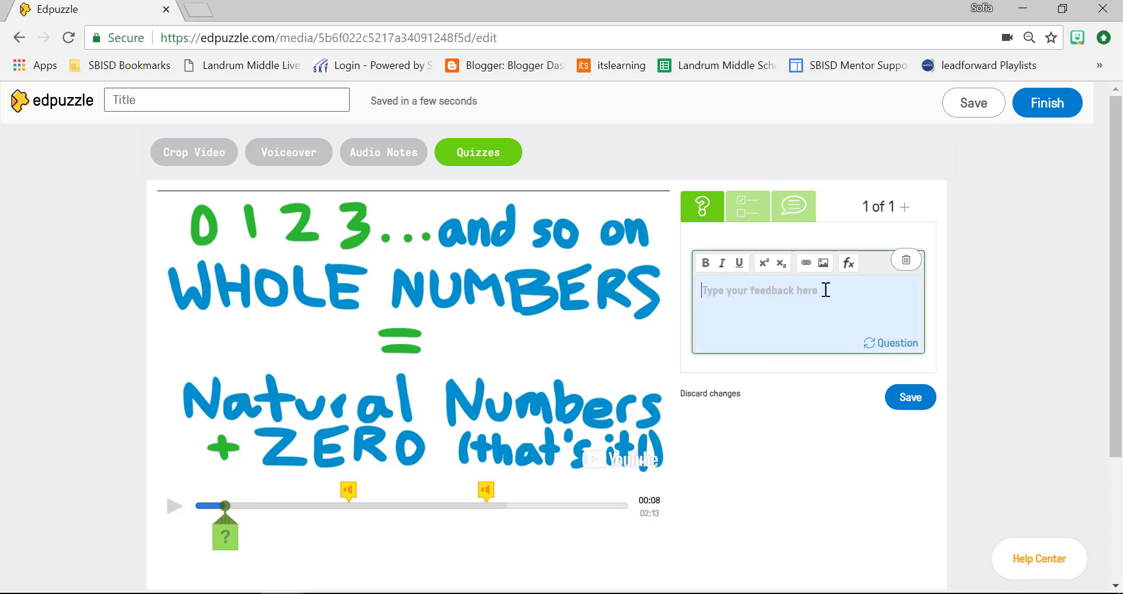
pyautogui.write('feedback')
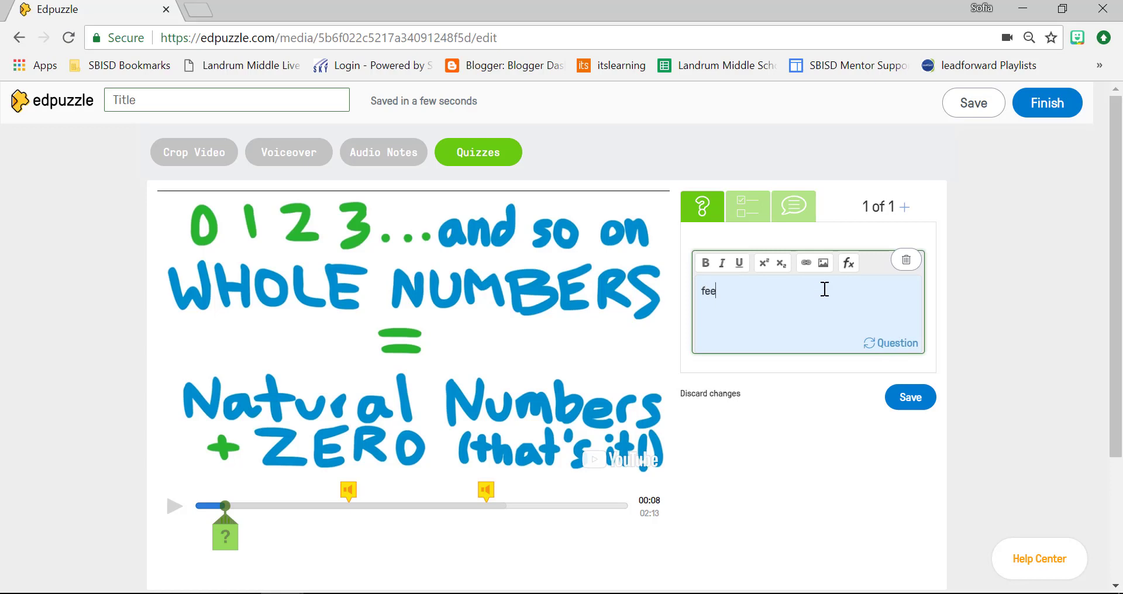
pyautogui.click(880, 344)
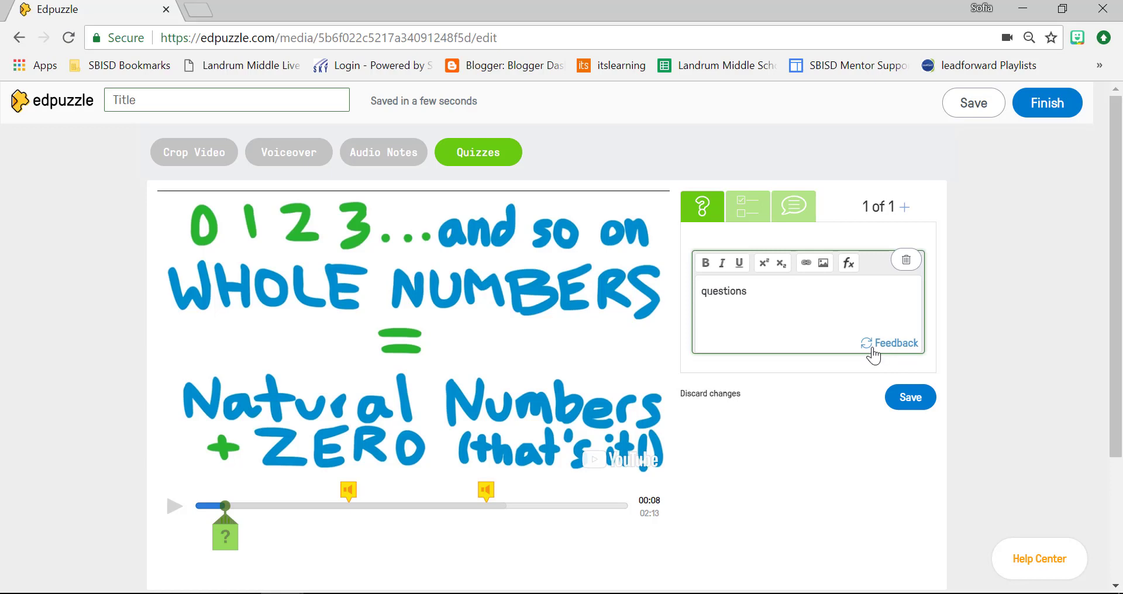
pyautogui.click(874, 354)
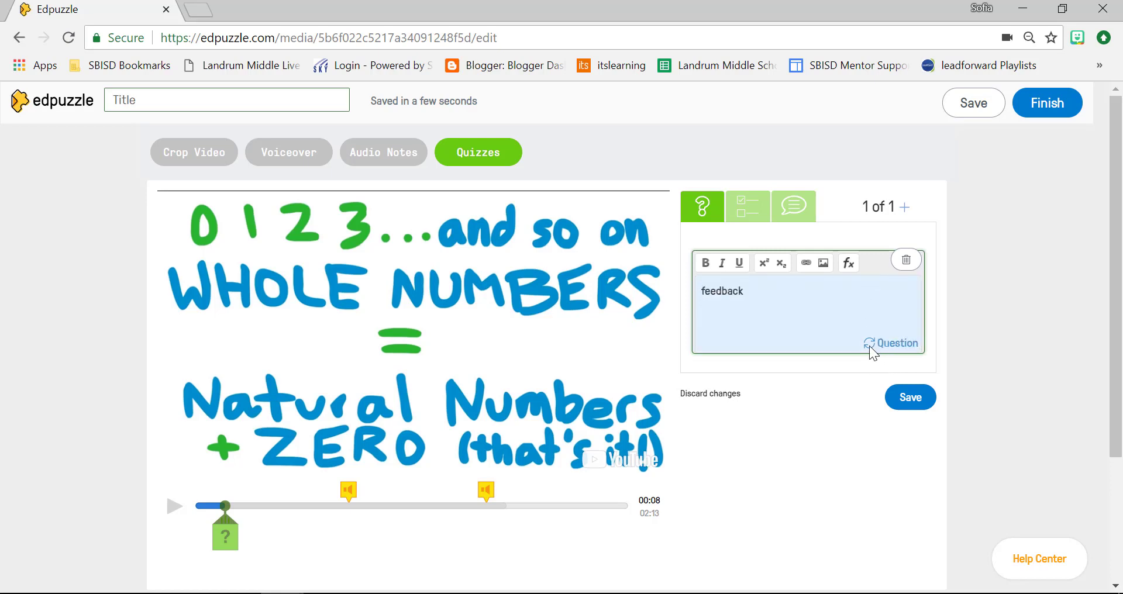
pyautogui.click(907, 400)
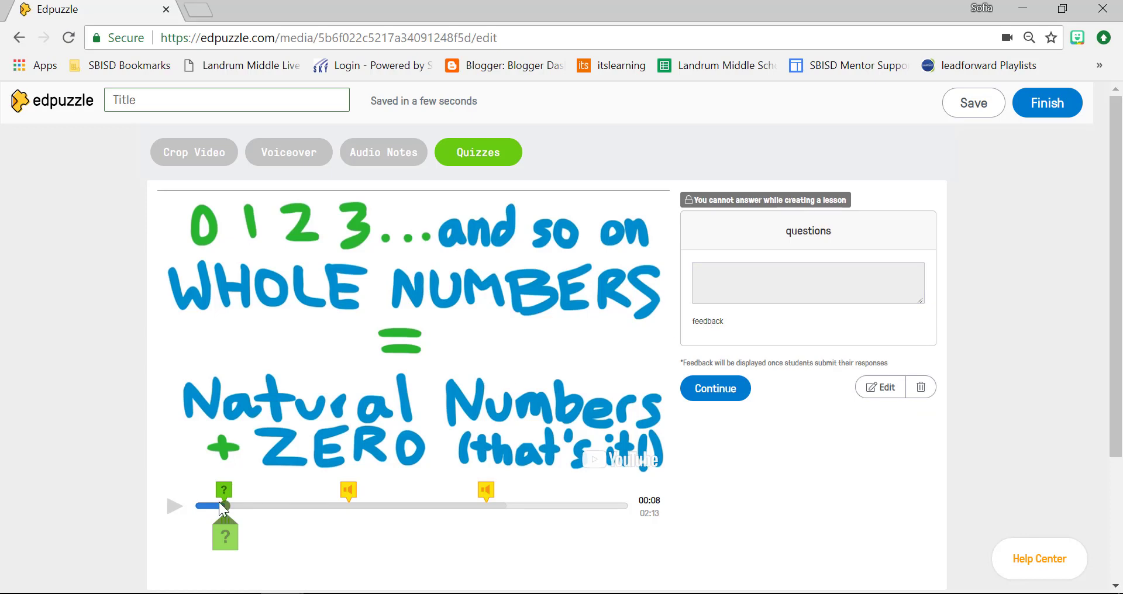
# - Add a multiple-choice question at 01:16 in the video and enter "question" as its question text
pyautogui.moveTo(227, 507); pyautogui.dragTo(438, 549)
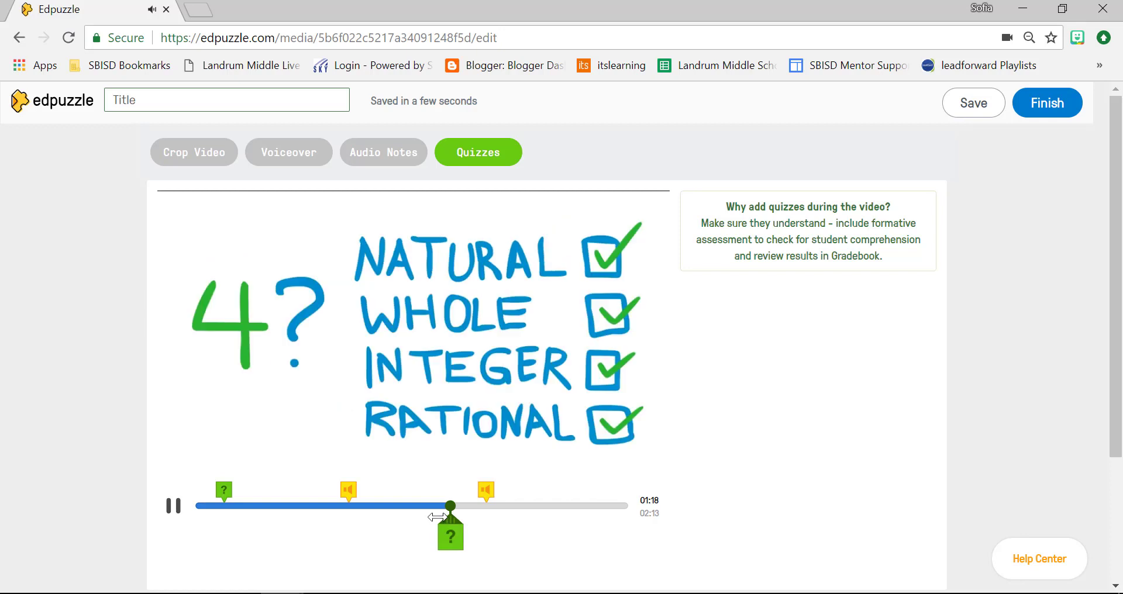
pyautogui.click(174, 514)
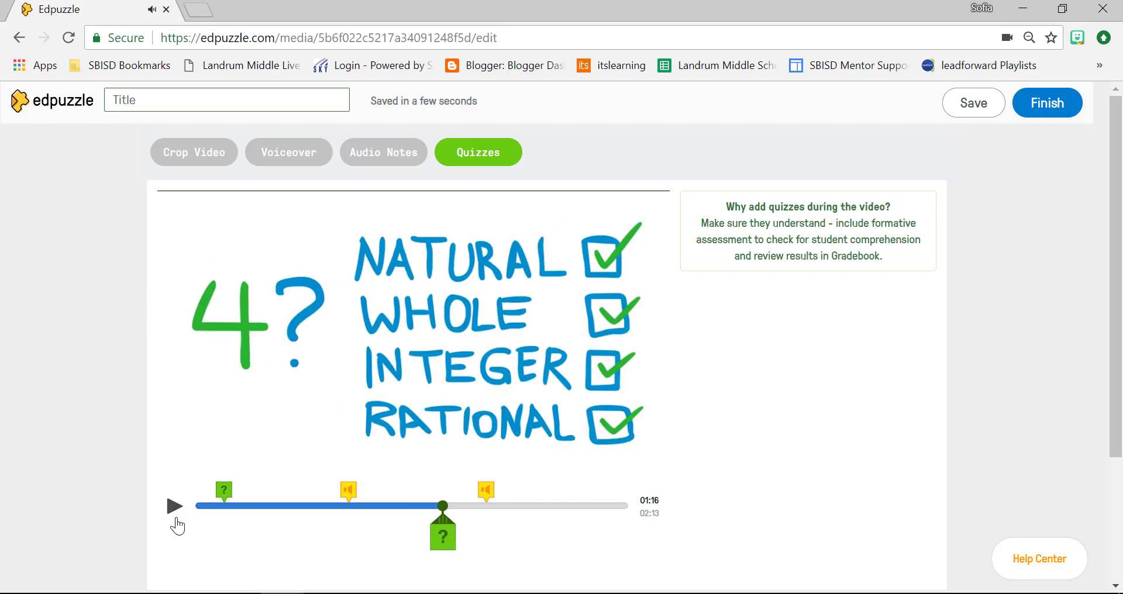
pyautogui.click(448, 543)
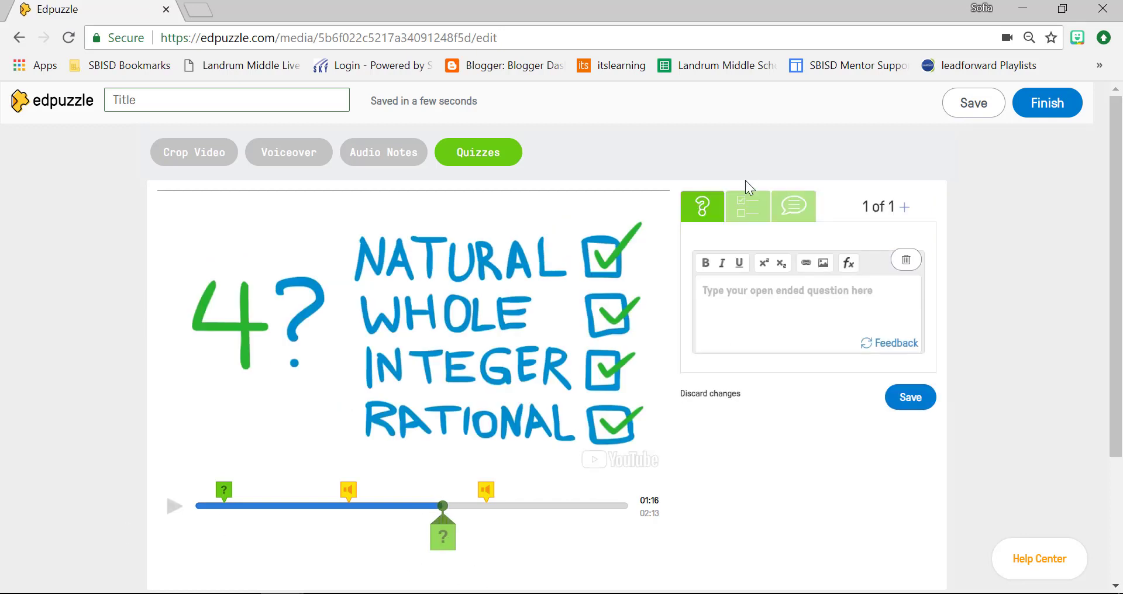
pyautogui.click(745, 221)
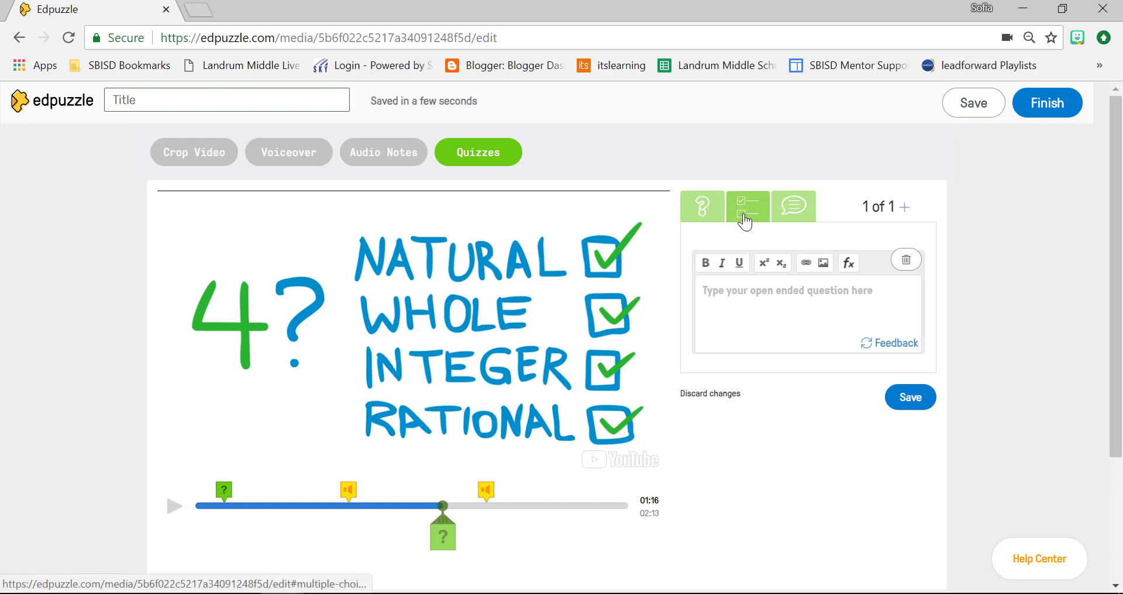
pyautogui.click(761, 305)
pyautogui.write('quews')
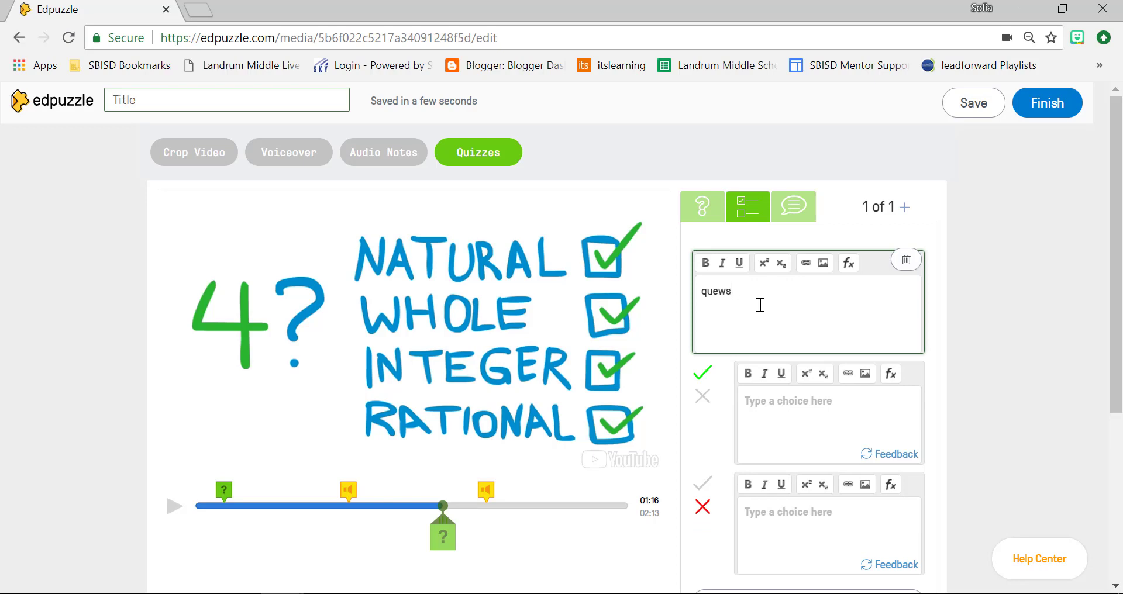
pyautogui.press('BackSpace')
pyautogui.press('BackSpace')
pyautogui.write('stion')
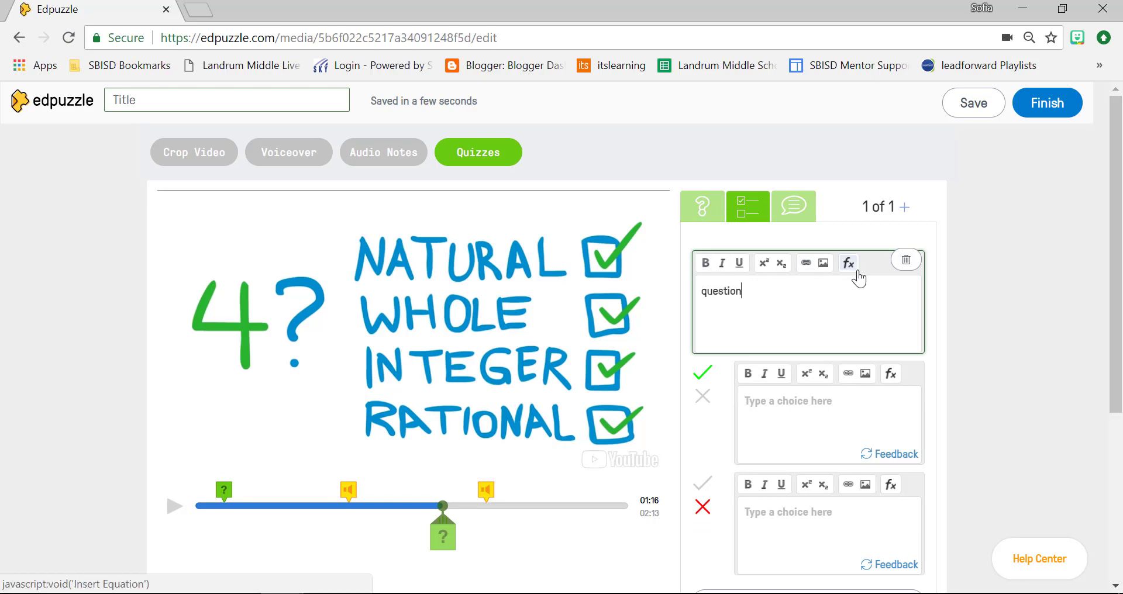
# - Enter the answer choices A, B and C, adding the third one, and mark B as correct in addition to A
pyautogui.write('A')
pyautogui.scroll(-2, 819, 408)
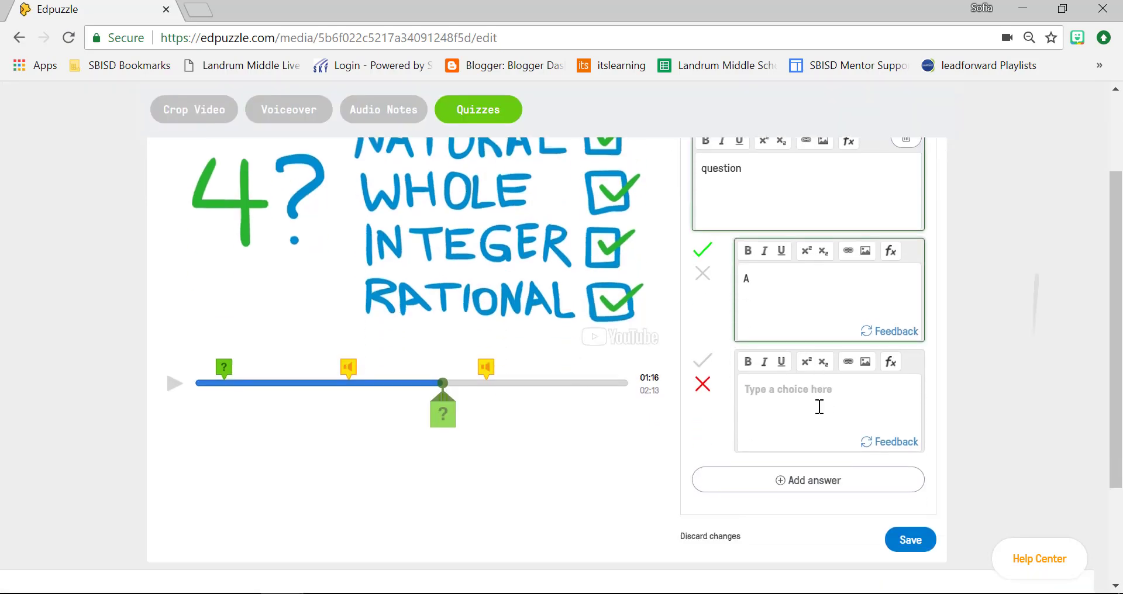
pyautogui.click(820, 407)
pyautogui.write('B')
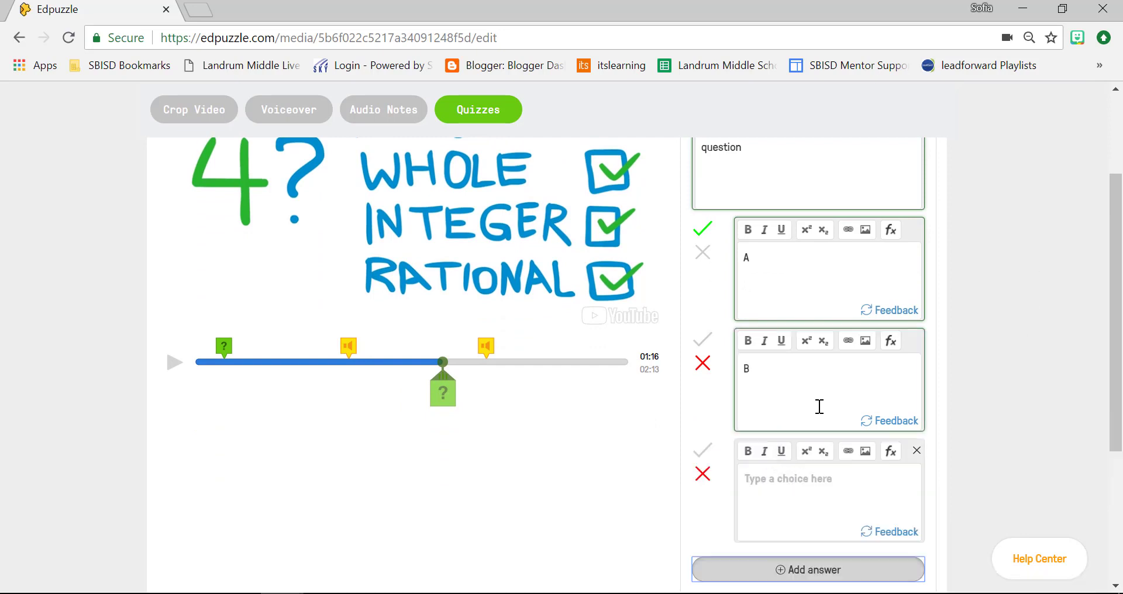
pyautogui.press('Tab')
pyautogui.write('C')
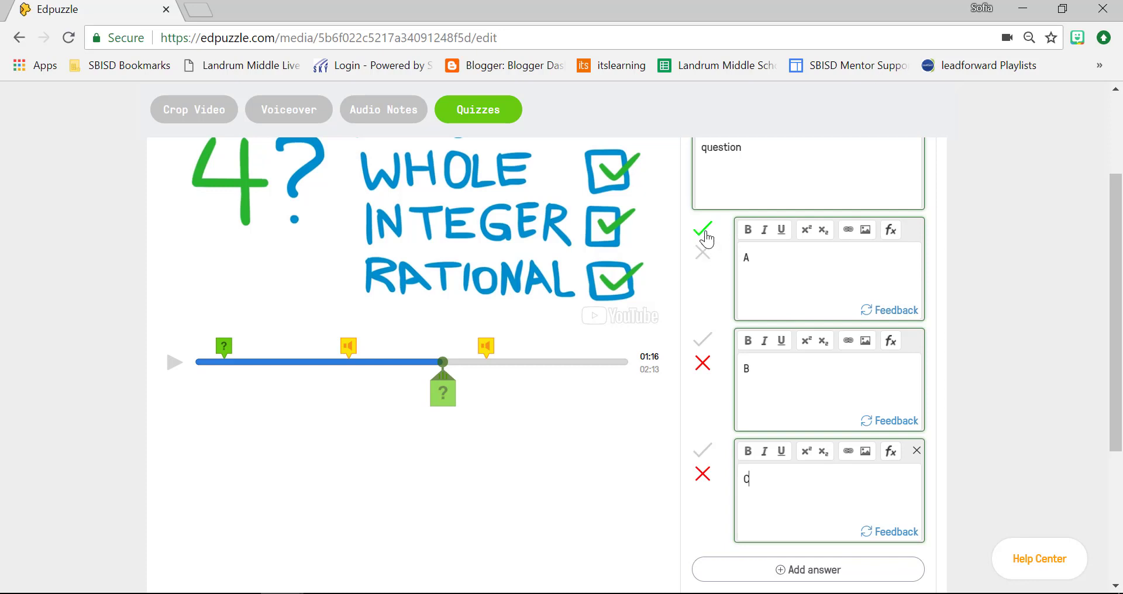
pyautogui.click(702, 340)
# - View the feedback sides of answer choices A and C and return both to their answer text
pyautogui.click(890, 311)
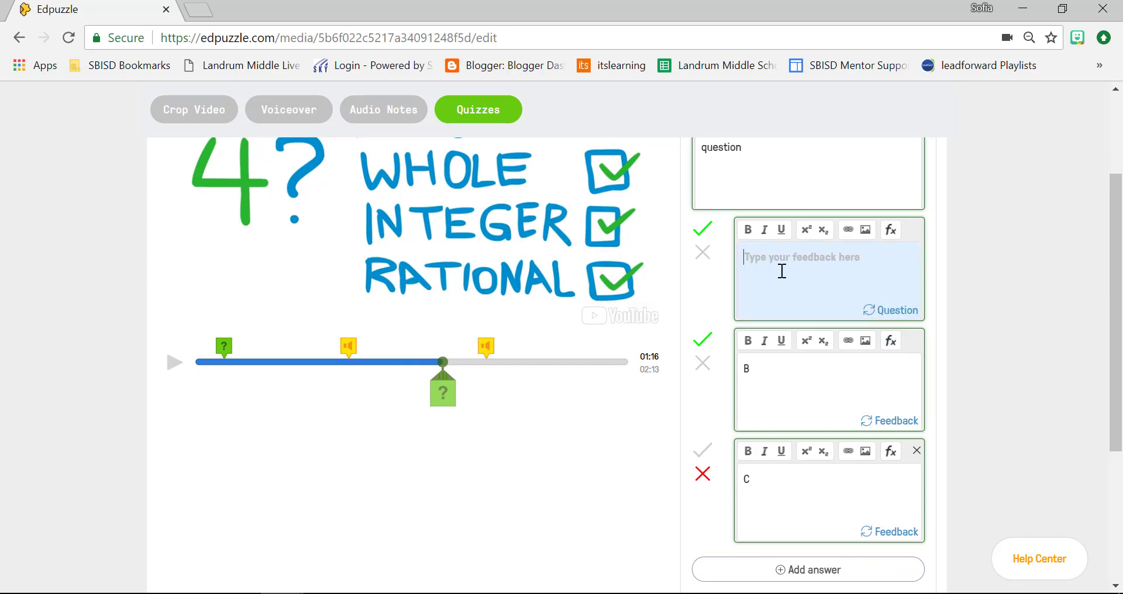
pyautogui.click(895, 314)
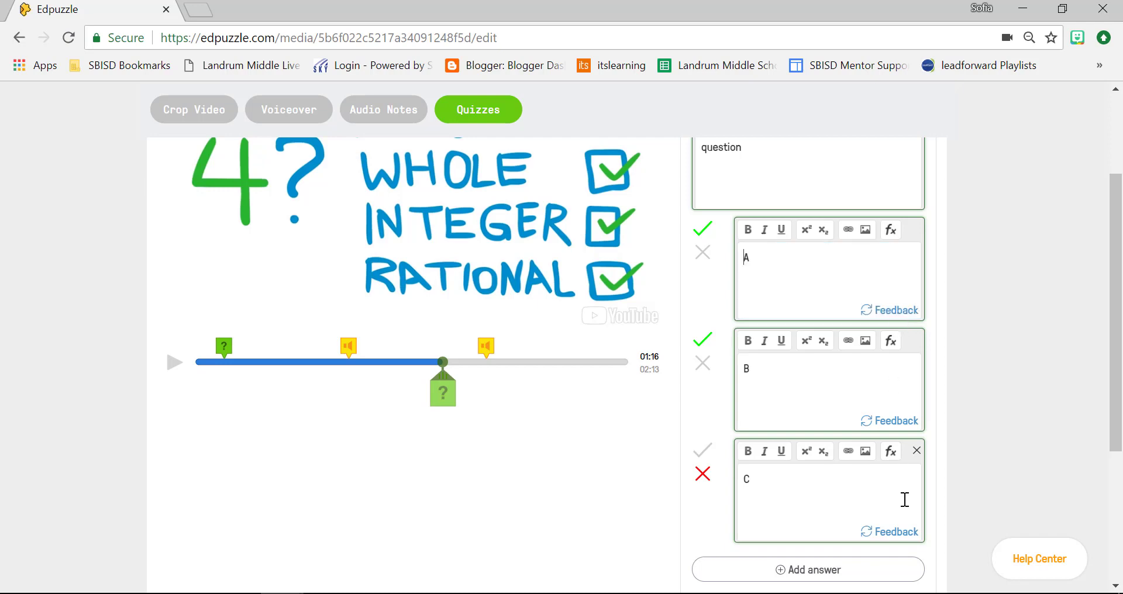
pyautogui.click(895, 533)
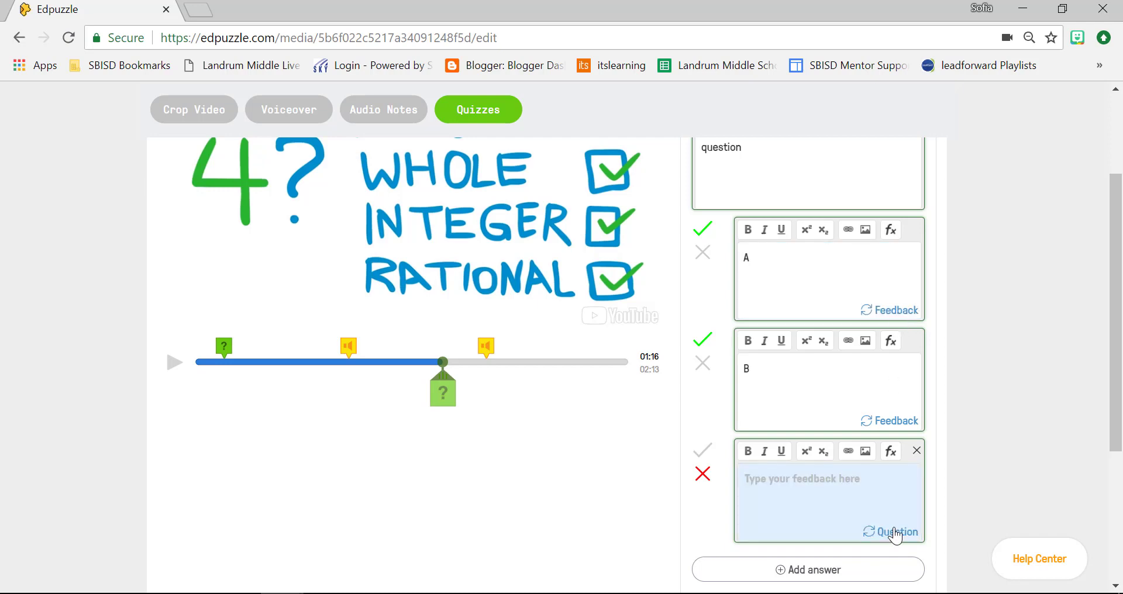
pyautogui.click(896, 533)
# - Add a comment reading "I want to you notice..,.." as a second item at 01:16 and save the quiz items
pyautogui.moveTo(1116, 389); pyautogui.dragTo(1099, 298)
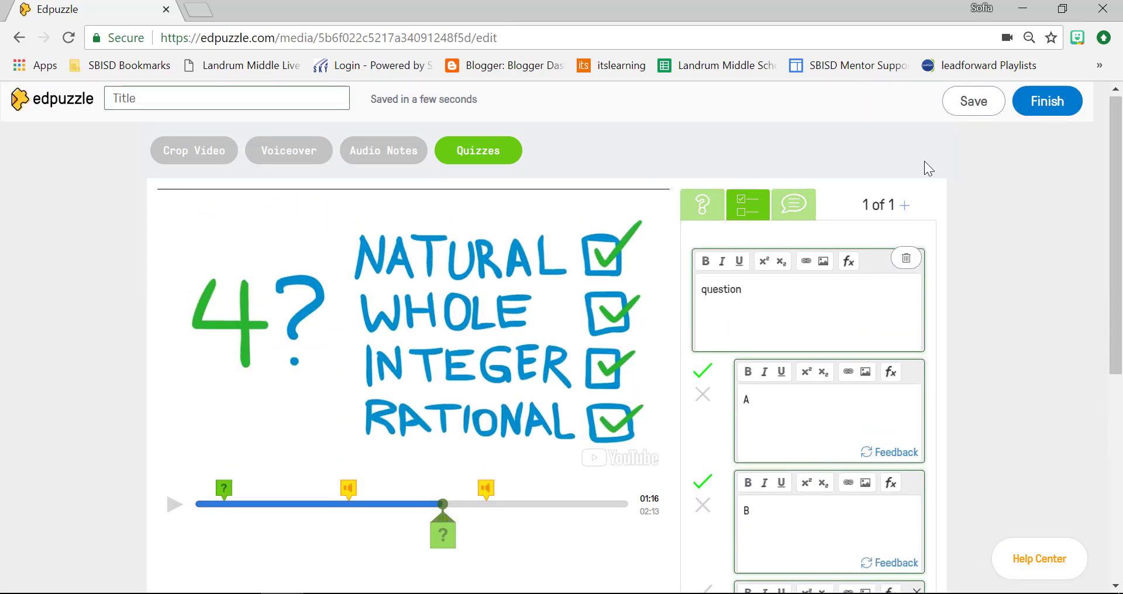
pyautogui.click(905, 207)
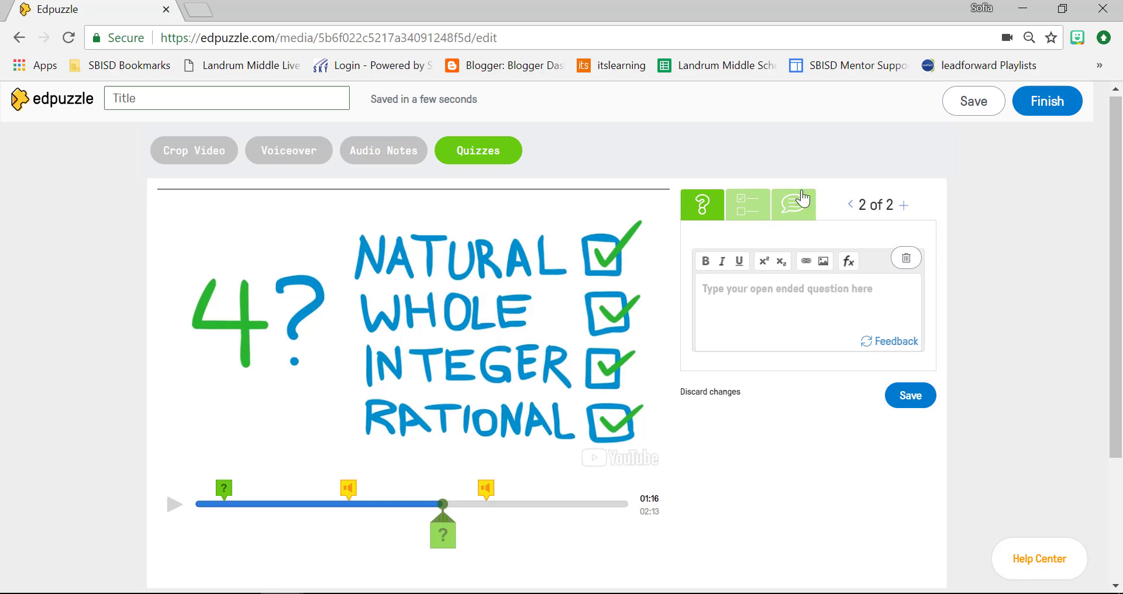
pyautogui.click(792, 214)
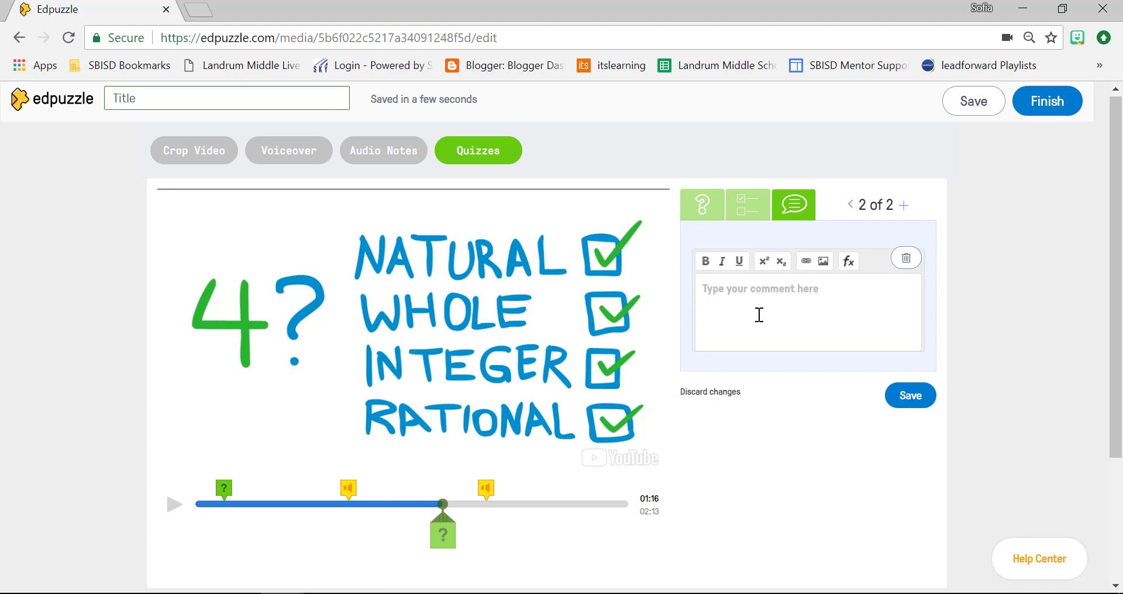
pyautogui.write('I want t')
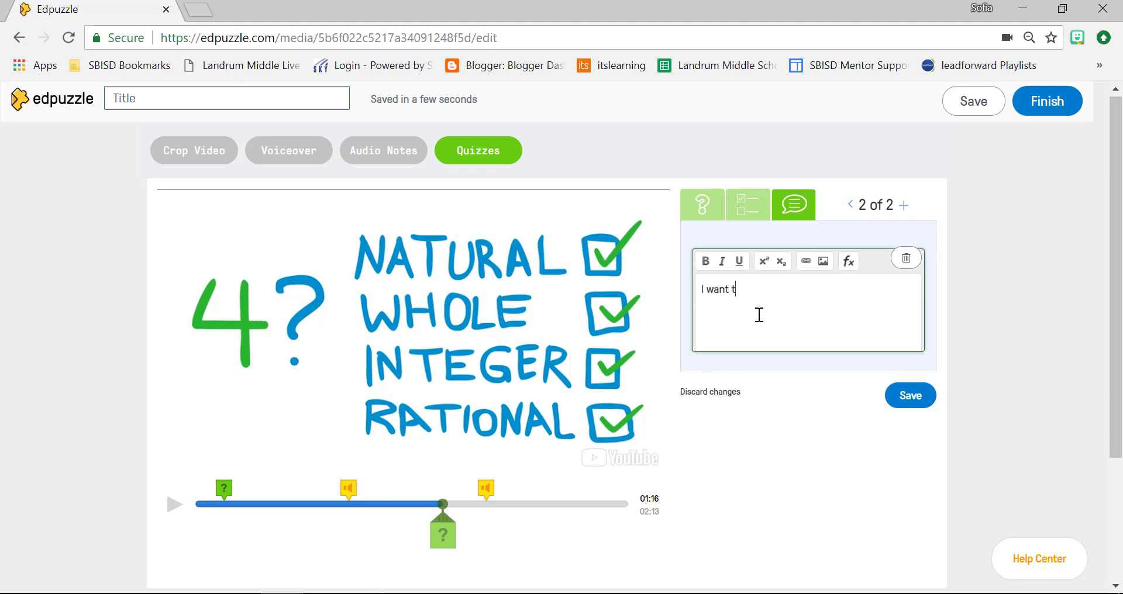
pyautogui.write('o you notice.....')
pyautogui.click(922, 401)
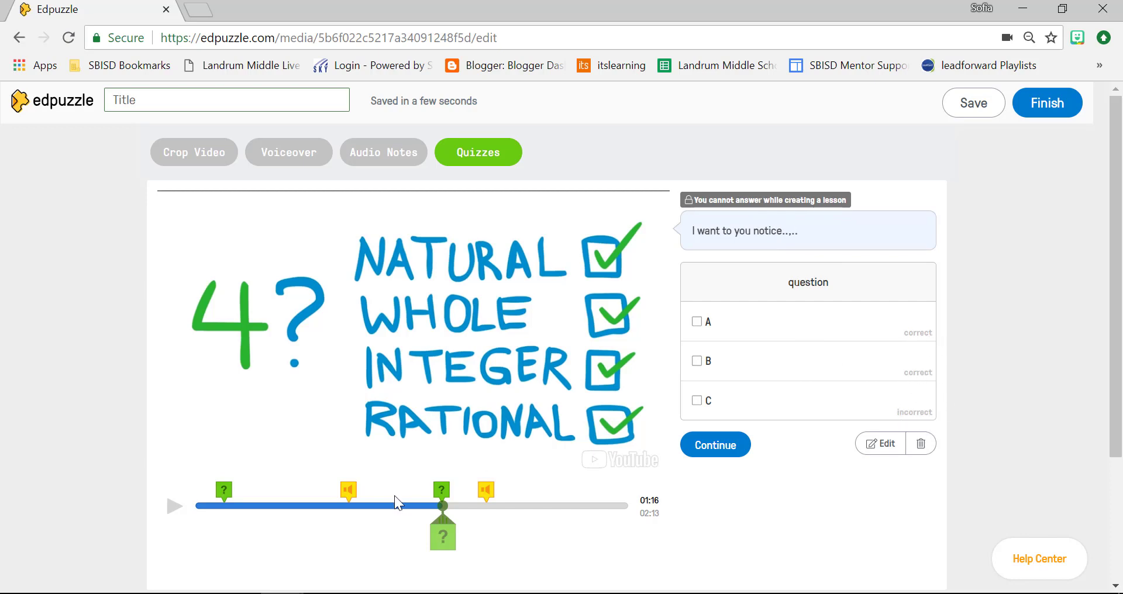
# - Start a new quiz item at 01:44 in the video, browse the multiple-choice, comment and open-ended types, and discard it
pyautogui.click(529, 507)
pyautogui.click(173, 515)
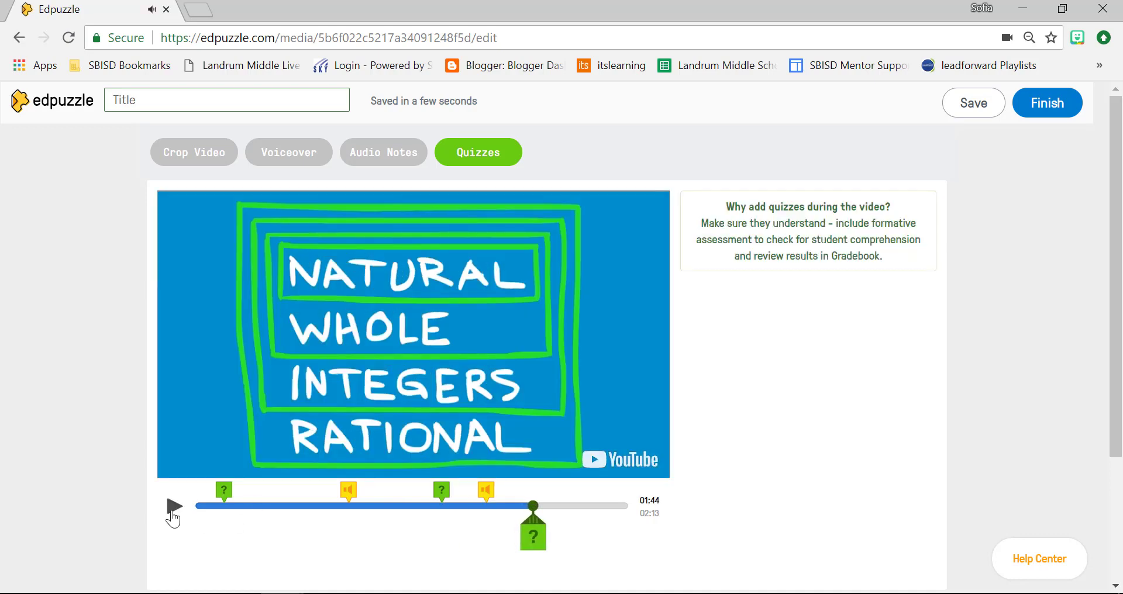
pyautogui.click(533, 543)
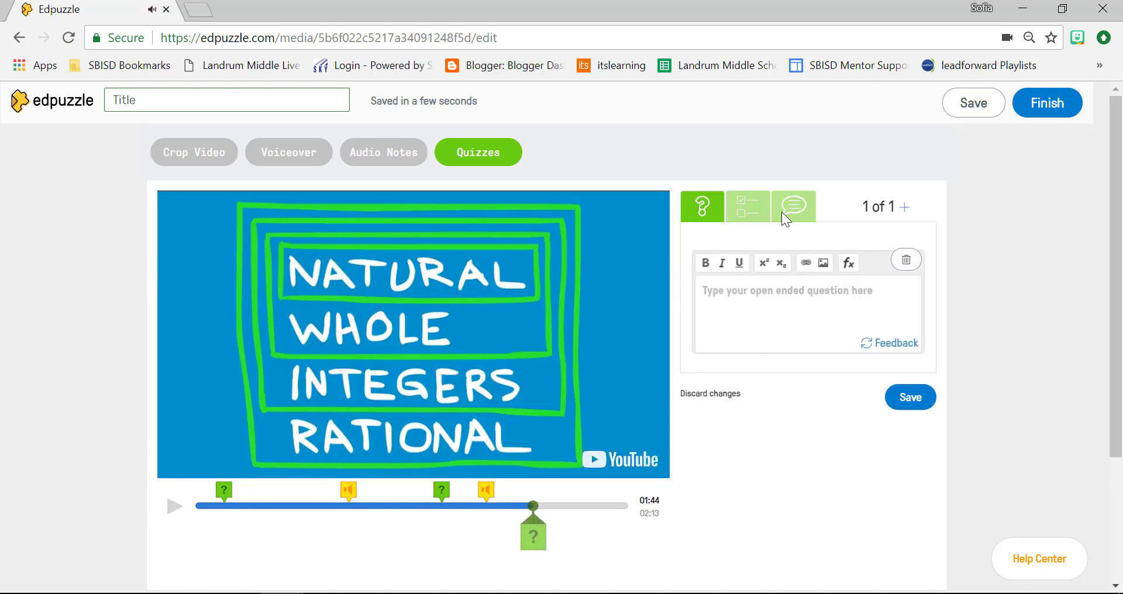
pyautogui.click(748, 208)
pyautogui.click(792, 206)
pyautogui.click(708, 209)
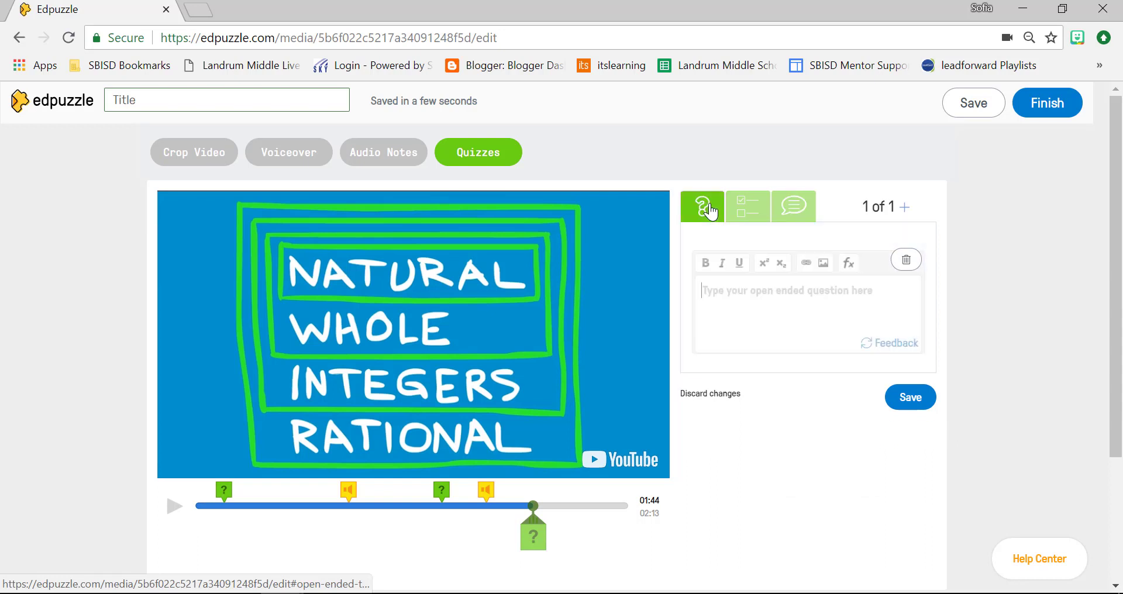
pyautogui.click(700, 395)
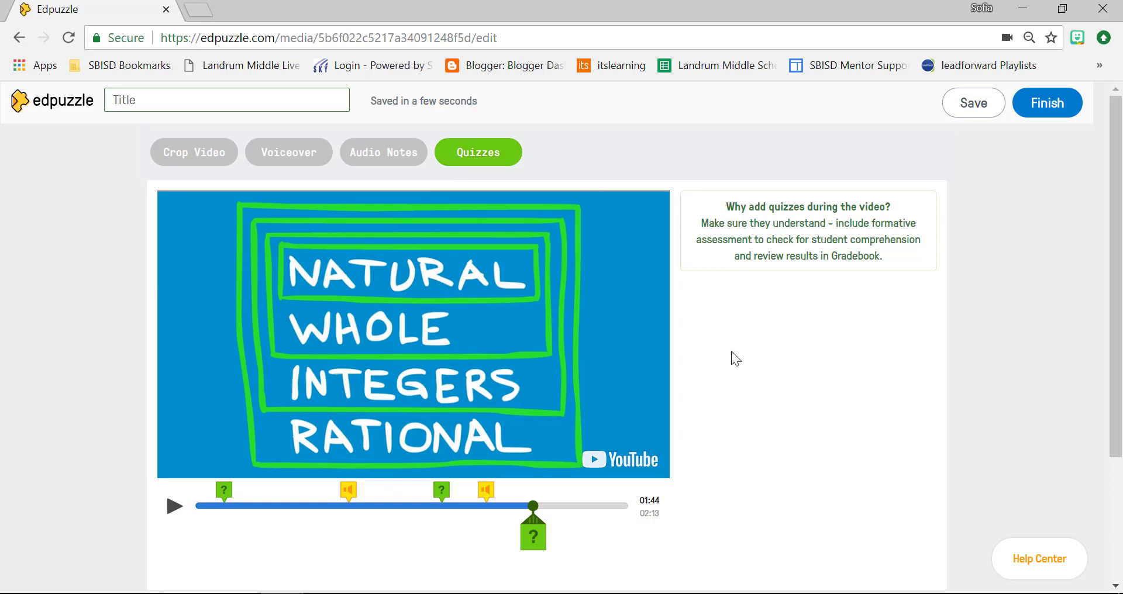
# - Finish the lesson and assign it to 5th period 7th Grade Math and 6th period 7th Grade PreAp Math
pyautogui.click(1036, 113)
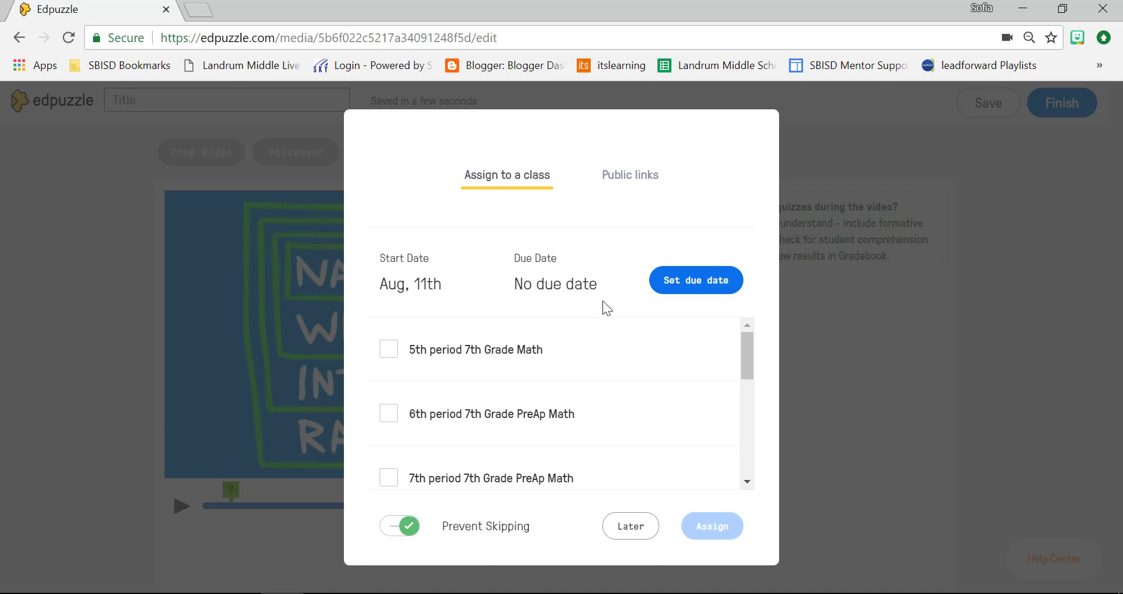
pyautogui.scroll(-1, 749, 392)
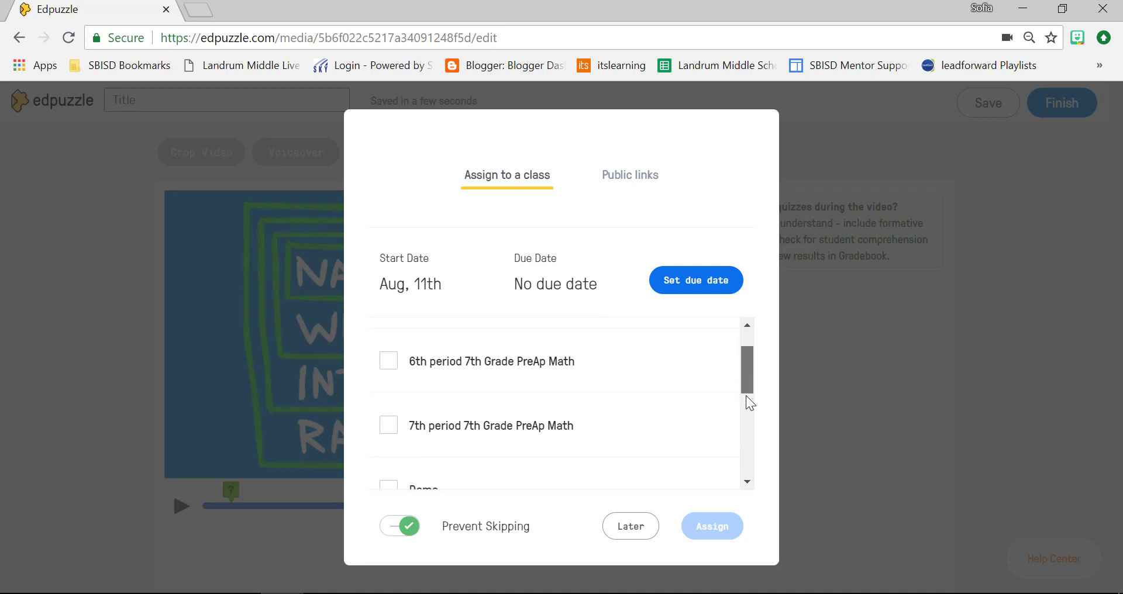
pyautogui.moveTo(746, 396); pyautogui.dragTo(740, 359)
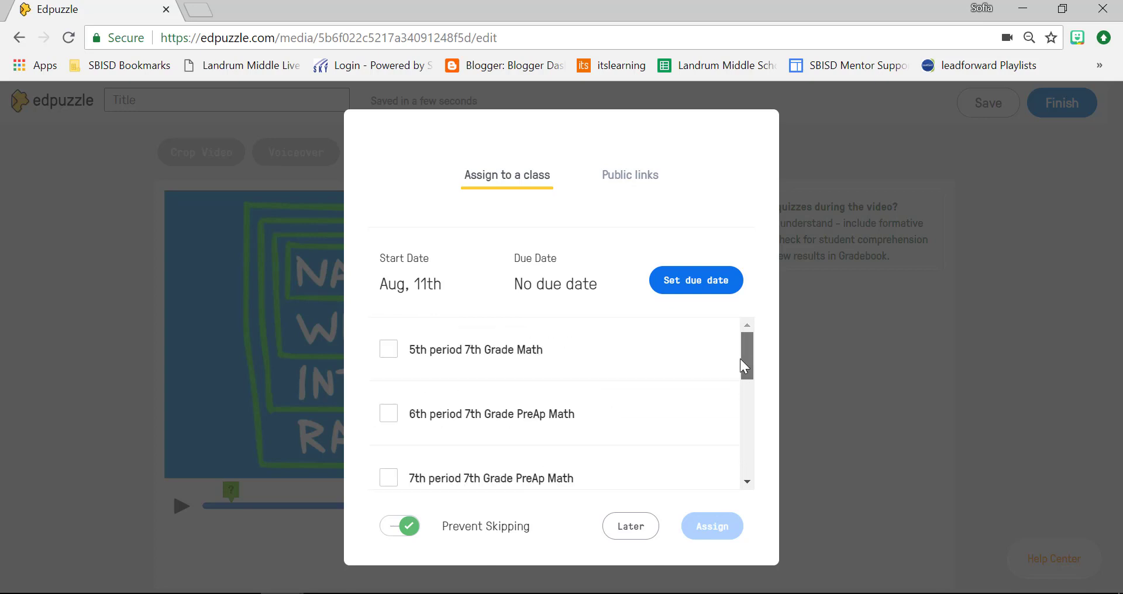
pyautogui.click(388, 355)
pyautogui.click(391, 417)
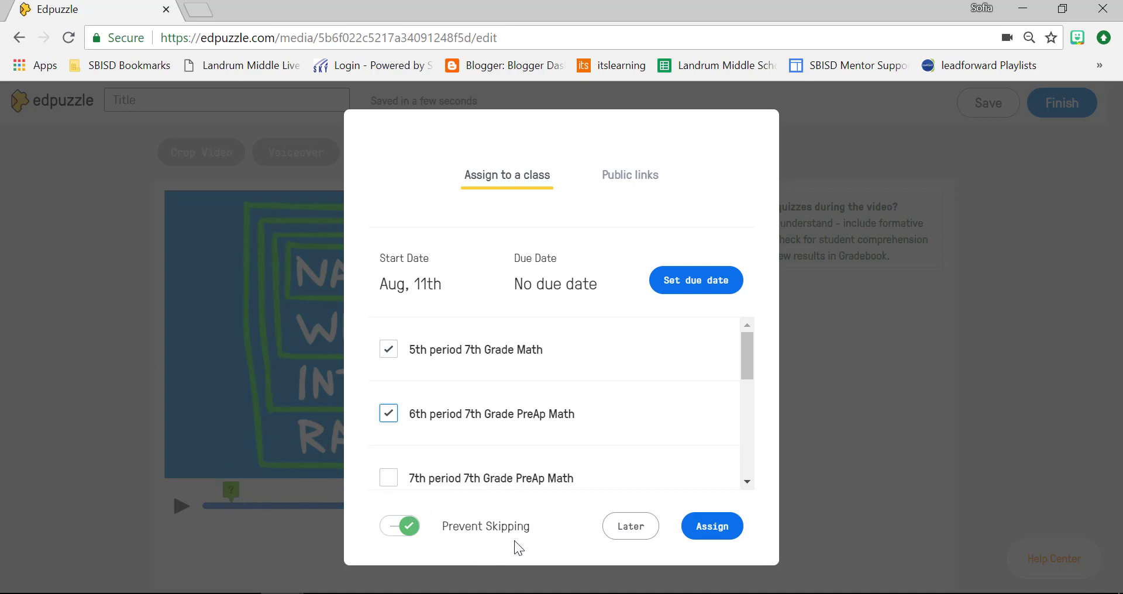
pyautogui.click(704, 541)
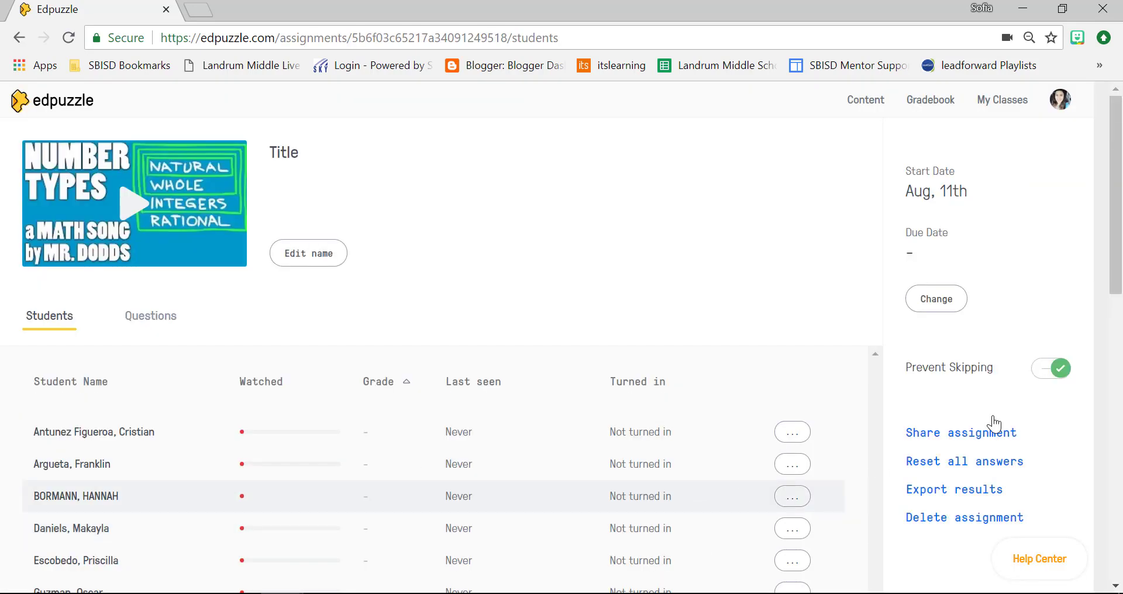
# - Look through the assignment's student progress list and go to the content library
pyautogui.moveTo(1119, 240); pyautogui.dragTo(1119, 358)
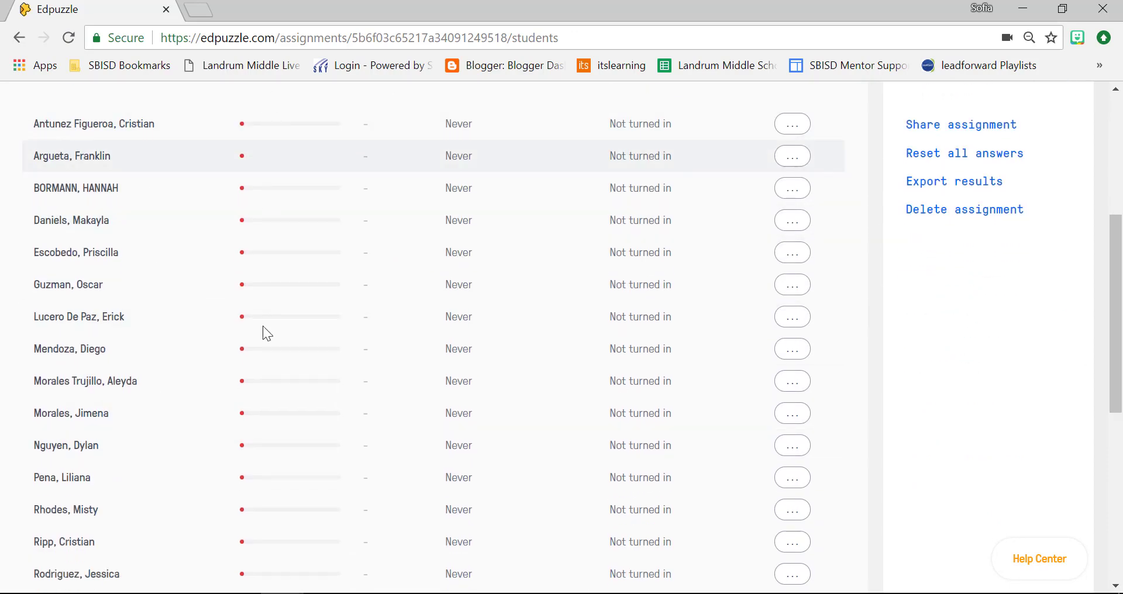
pyautogui.moveTo(1119, 336); pyautogui.dragTo(1110, 200)
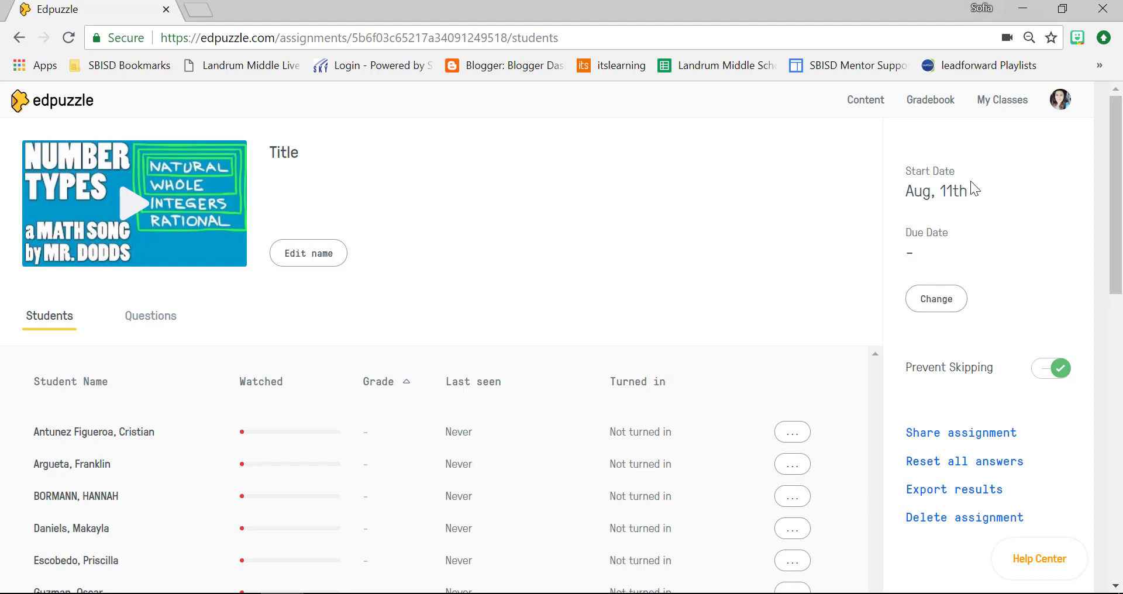
pyautogui.click(878, 99)
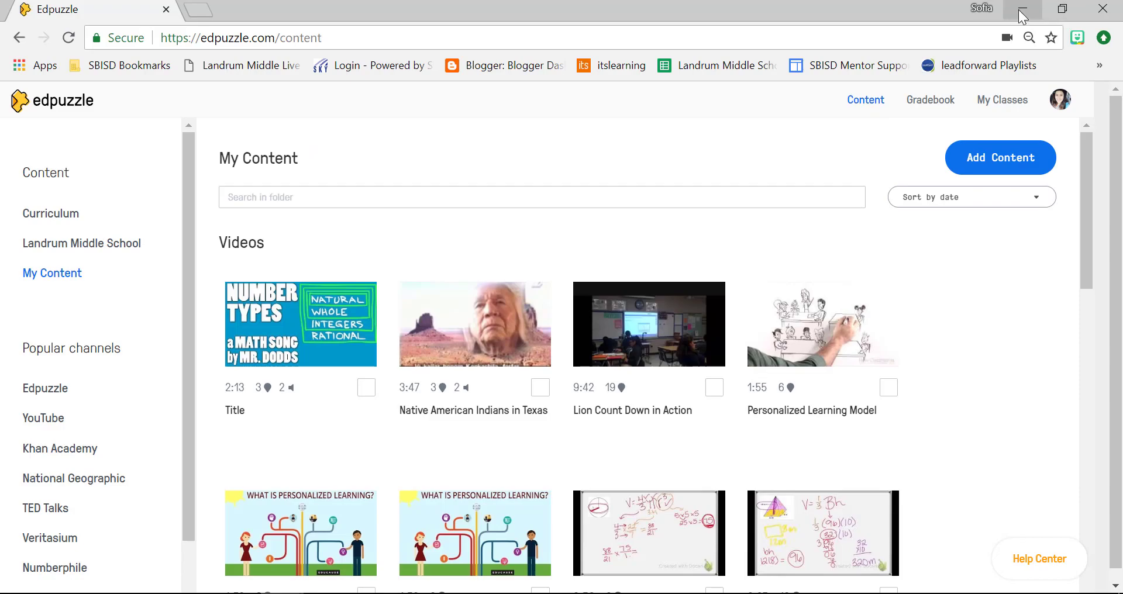
# - Minimize the browser, launch Camtasia 9 from the desktop, and close its start window
pyautogui.click(1021, 10)
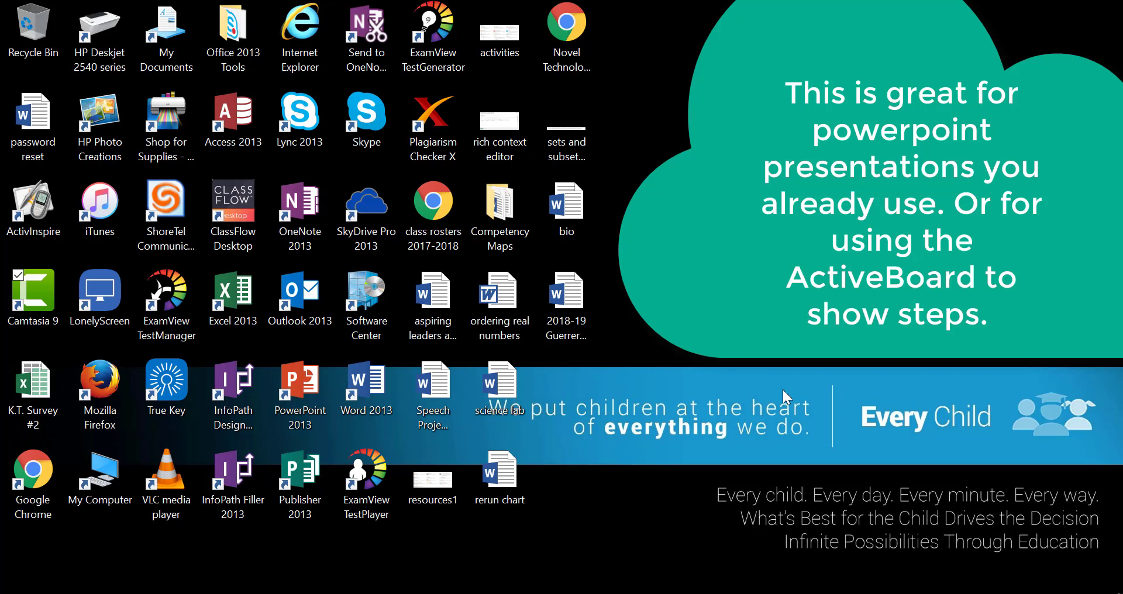
pyautogui.doubleClick(43, 297)
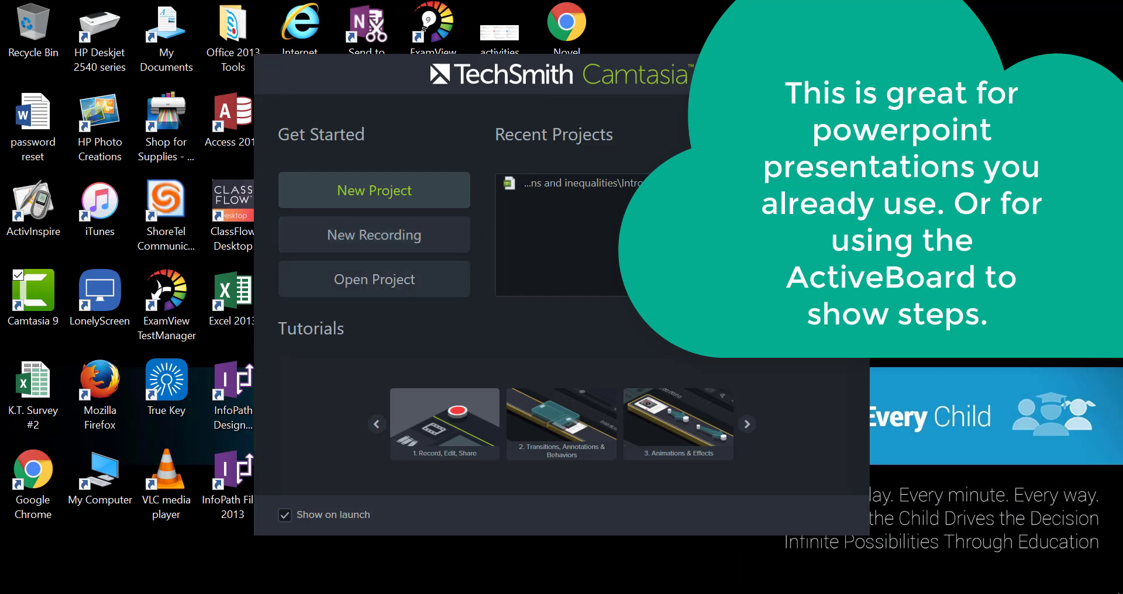
pyautogui.click(855, 68)
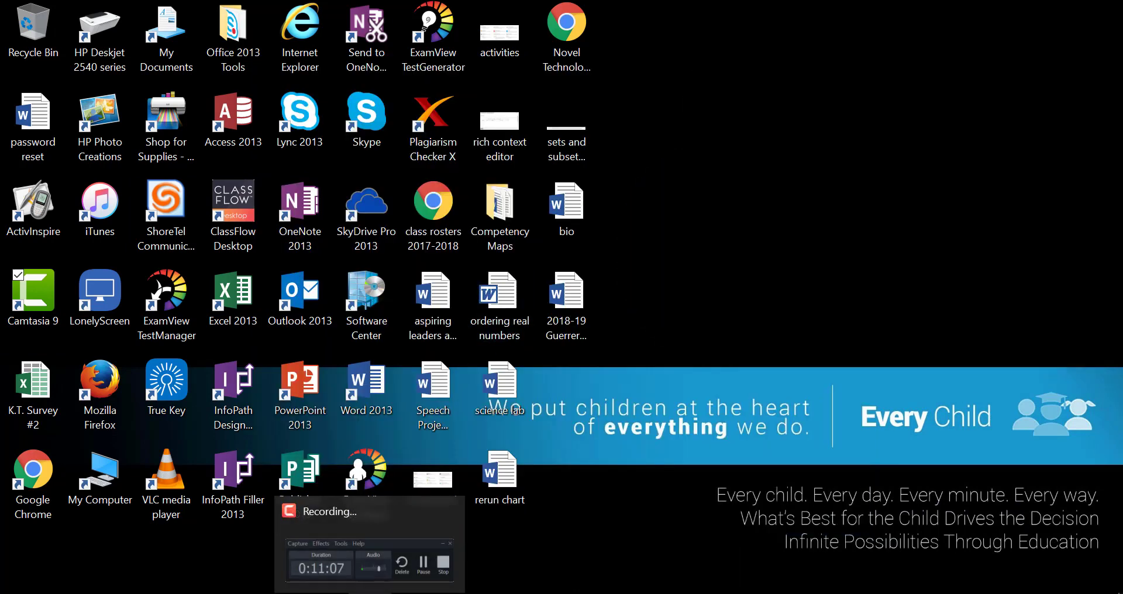
# - View the recorder's effects options and its recording controls, and minimize the recorder
pyautogui.click(878, 510)
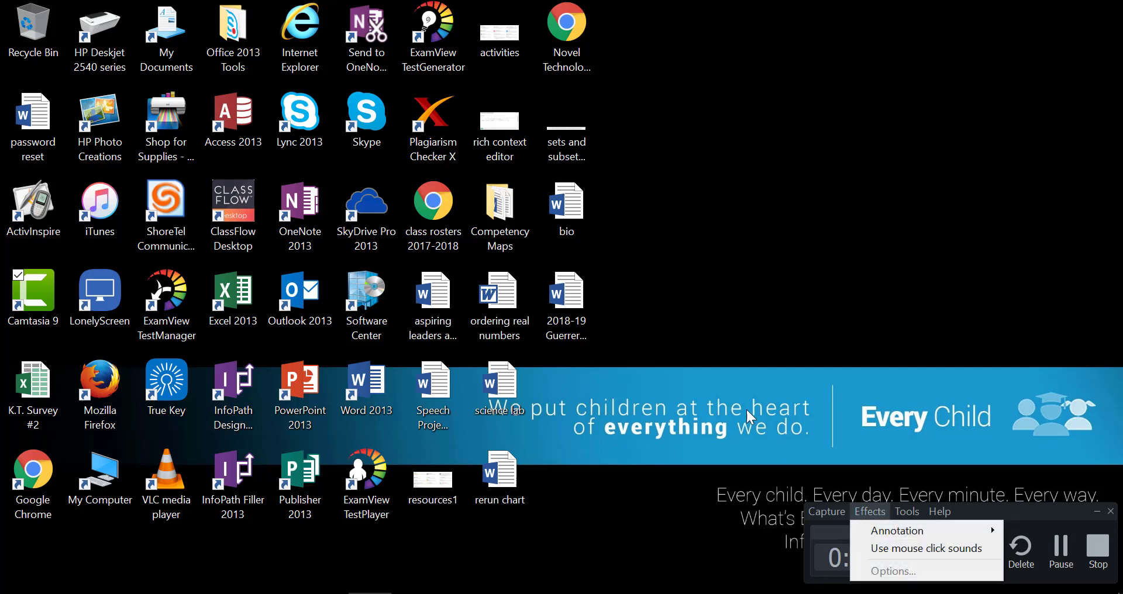
pyautogui.click(931, 389)
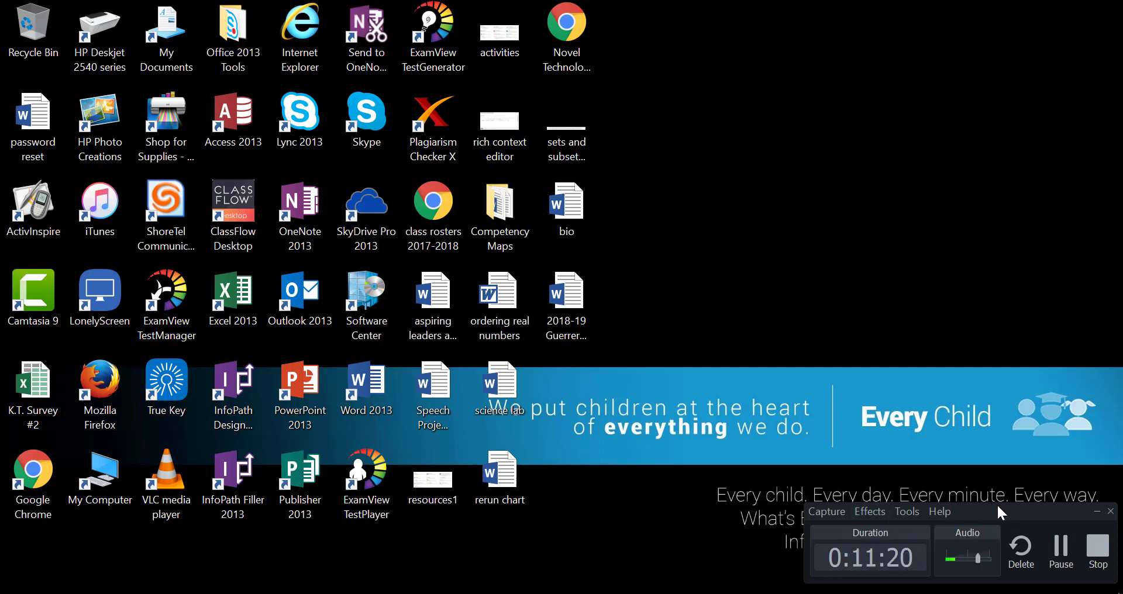
pyautogui.moveTo(999, 508); pyautogui.dragTo(882, 284)
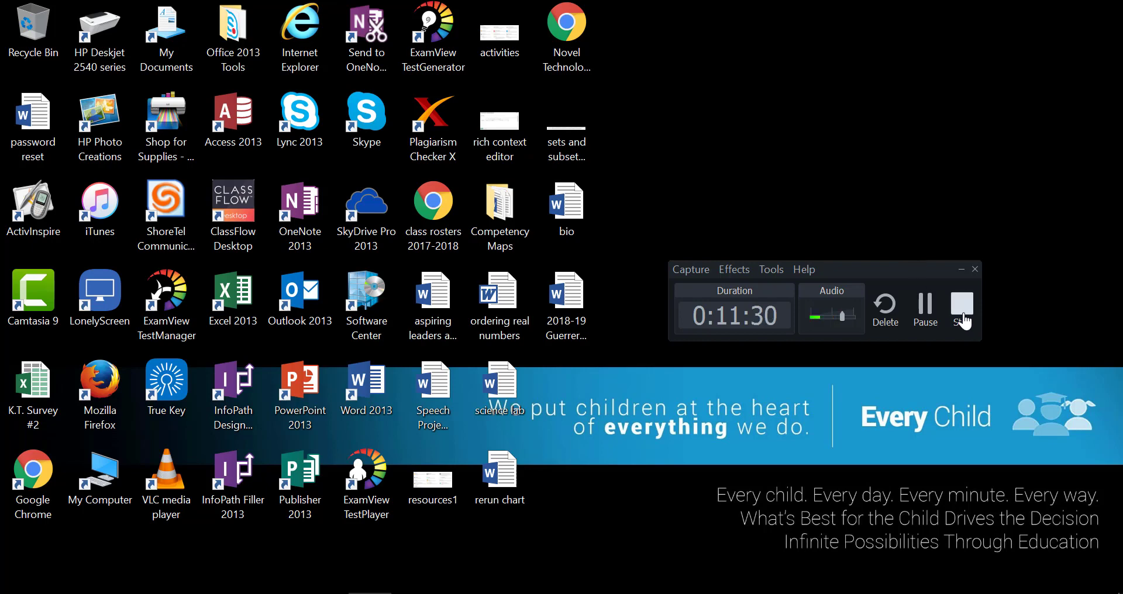
pyautogui.click(962, 269)
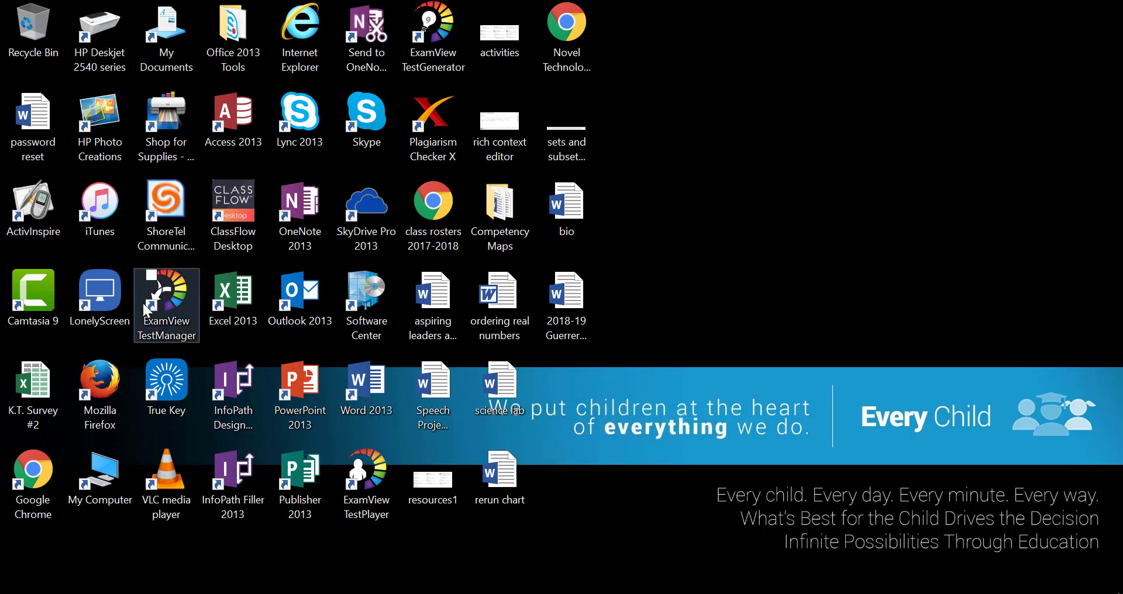
# - Open Camtasia 9 again and switch to the untitled project holding the screen recording
pyautogui.click(45, 289)
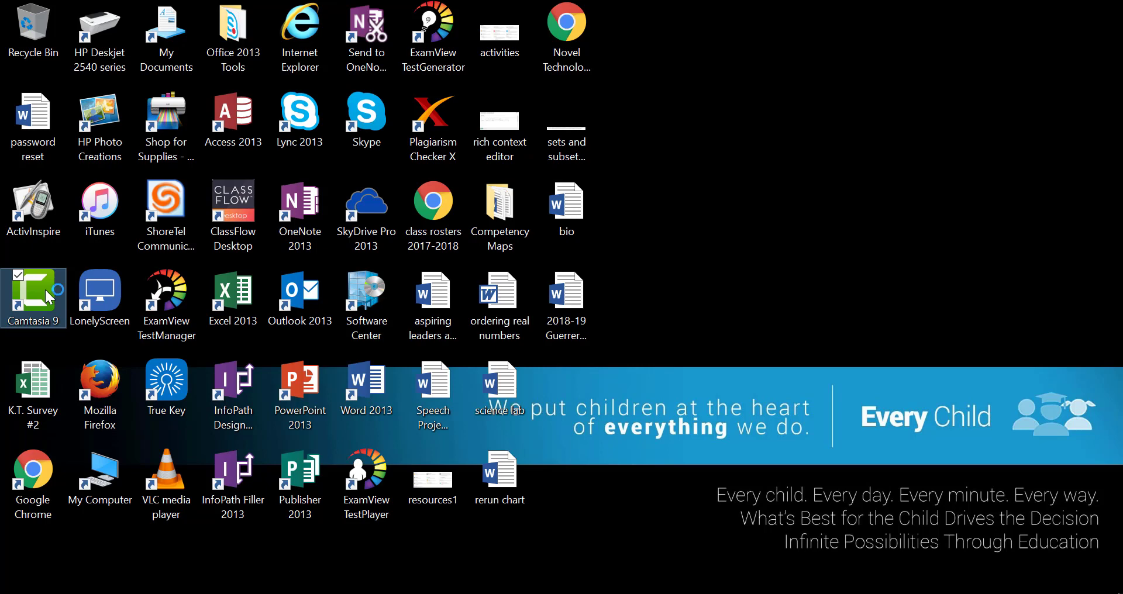
pyautogui.click(370, 593)
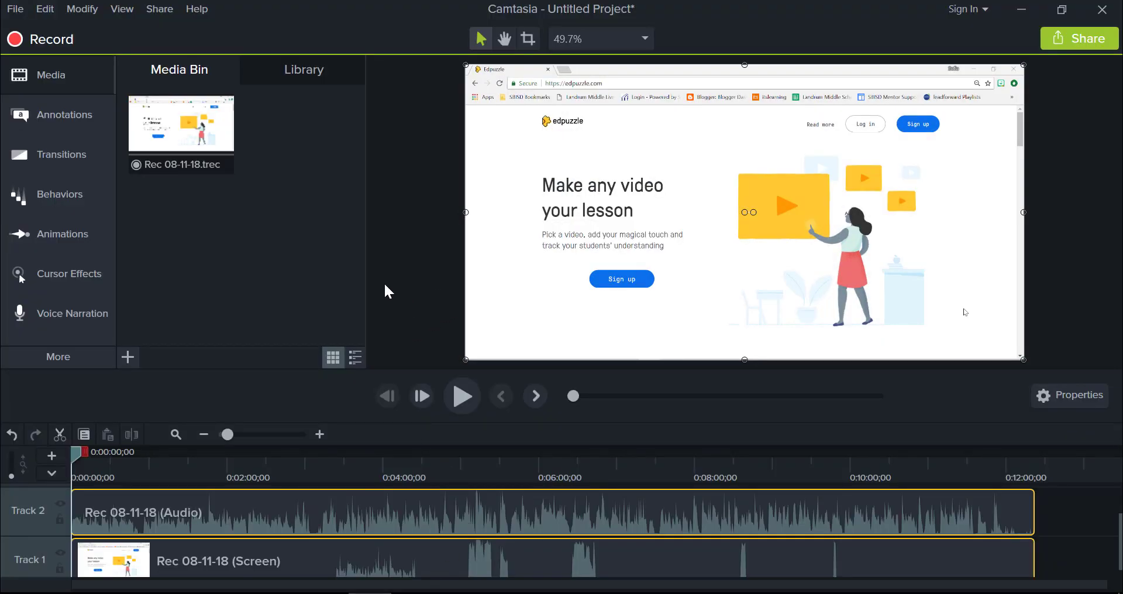
pyautogui.click(136, 146)
# - Split the audio and screen tracks at 0:11:53;19 and delete the clips after that point
pyautogui.moveTo(72, 455); pyautogui.dragTo(219, 455)
pyautogui.moveTo(915, 460); pyautogui.dragTo(998, 541)
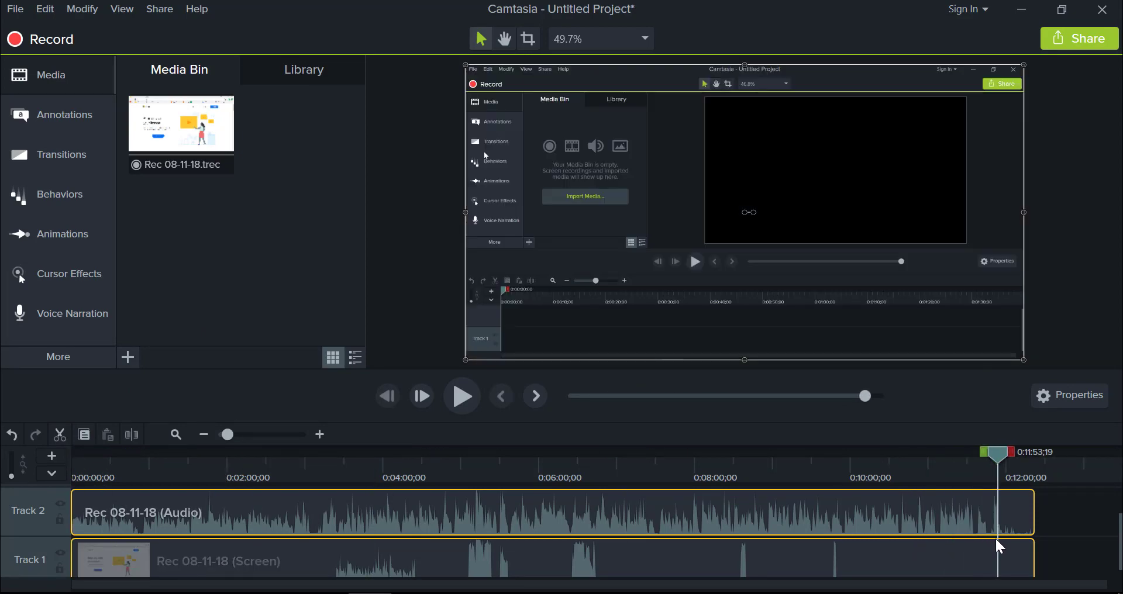
pyautogui.click(132, 435)
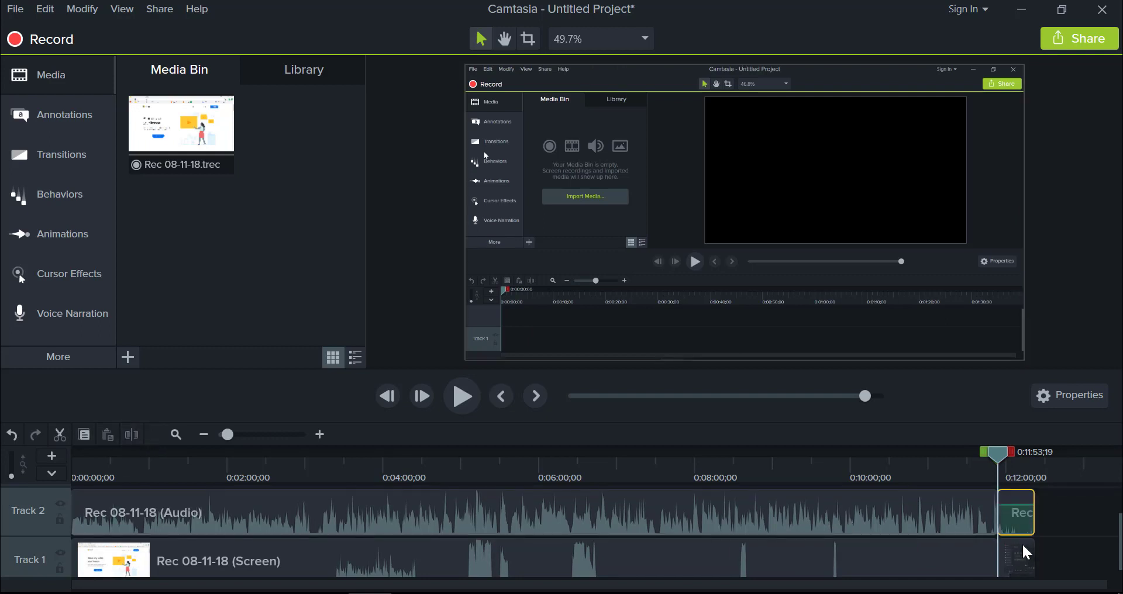
pyautogui.click(1028, 567)
pyautogui.press('Delete')
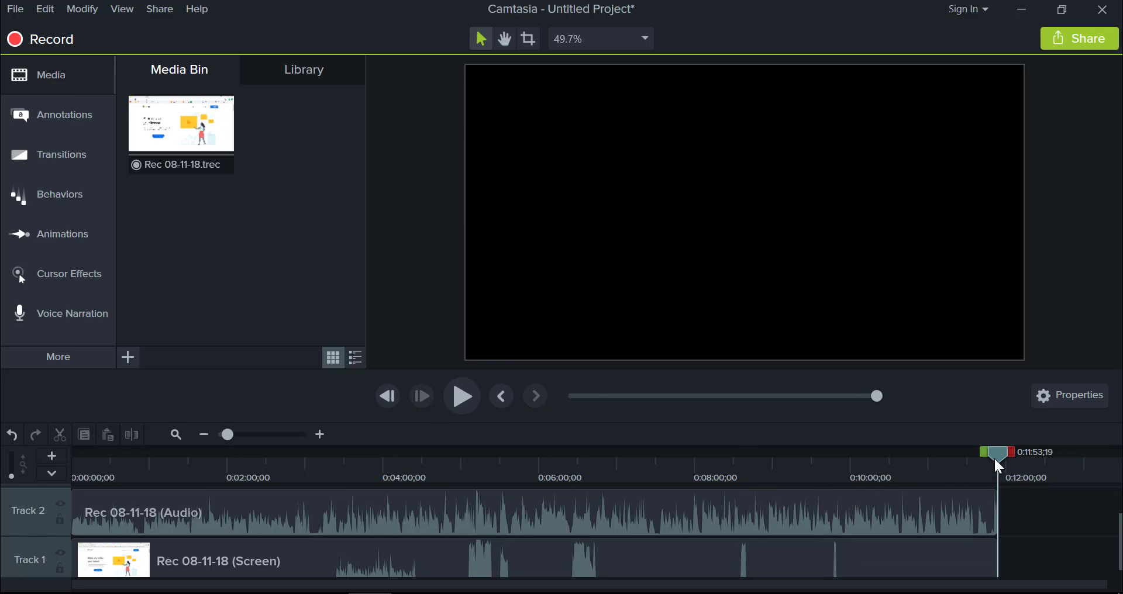
# - Add a purple Basic speech-bubble callout reading "notice" at 0:10:23;02, pointing to the Set due date button in the recording
pyautogui.moveTo(996, 461); pyautogui.dragTo(877, 465)
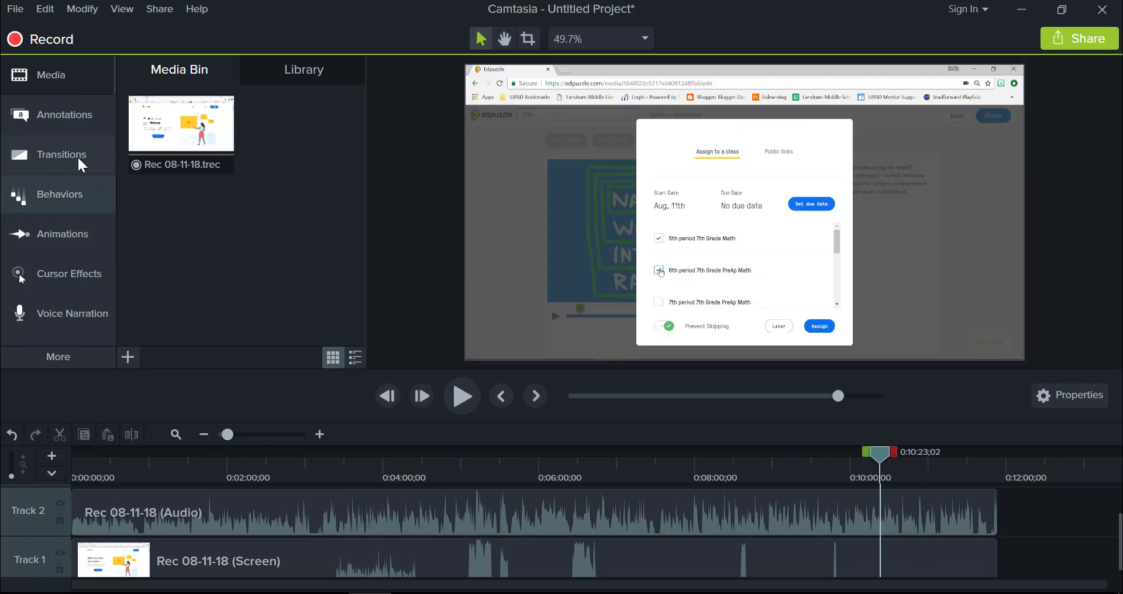
pyautogui.click(65, 126)
pyautogui.moveTo(148, 187); pyautogui.dragTo(824, 141)
pyautogui.write('notice')
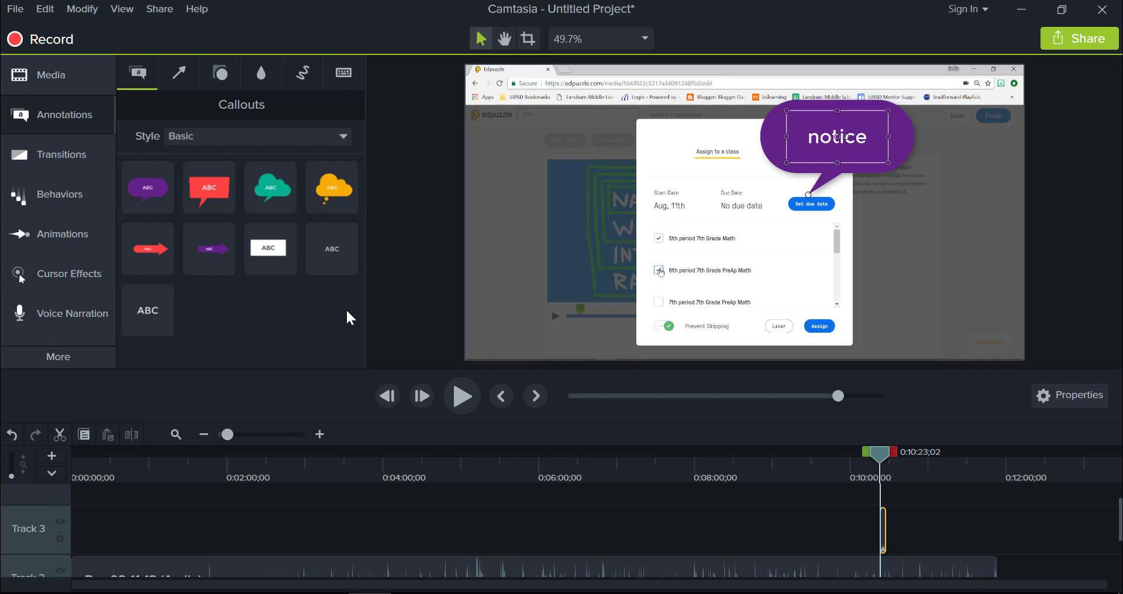
pyautogui.scroll(-1, 561, 527)
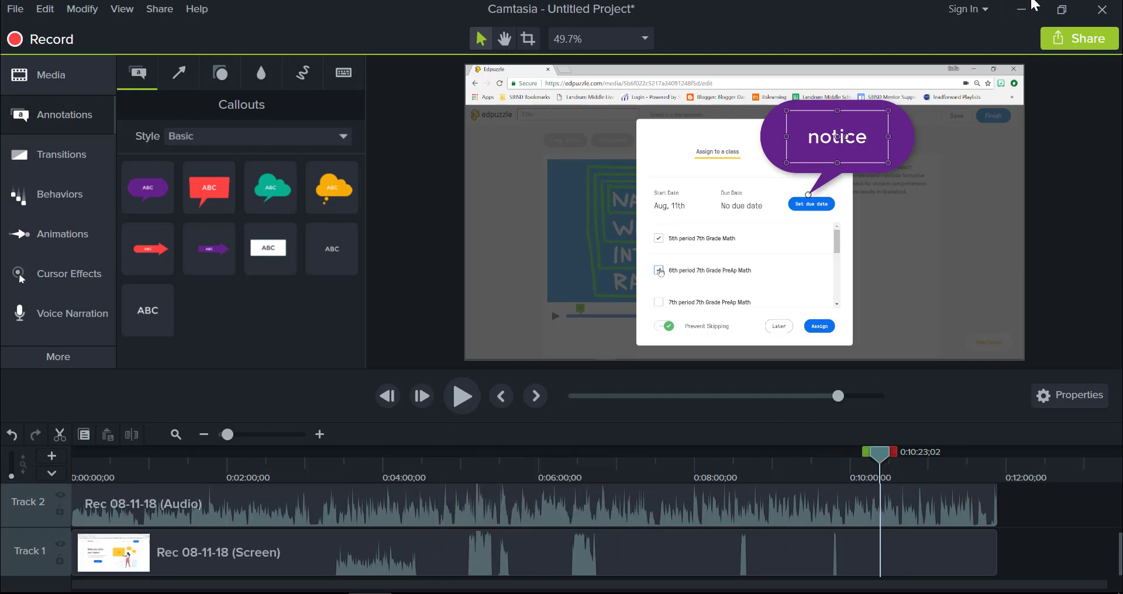
# - Produce the project and upload it to YouTube with the title "name" and the privacy set to Public
pyautogui.click(1063, 40)
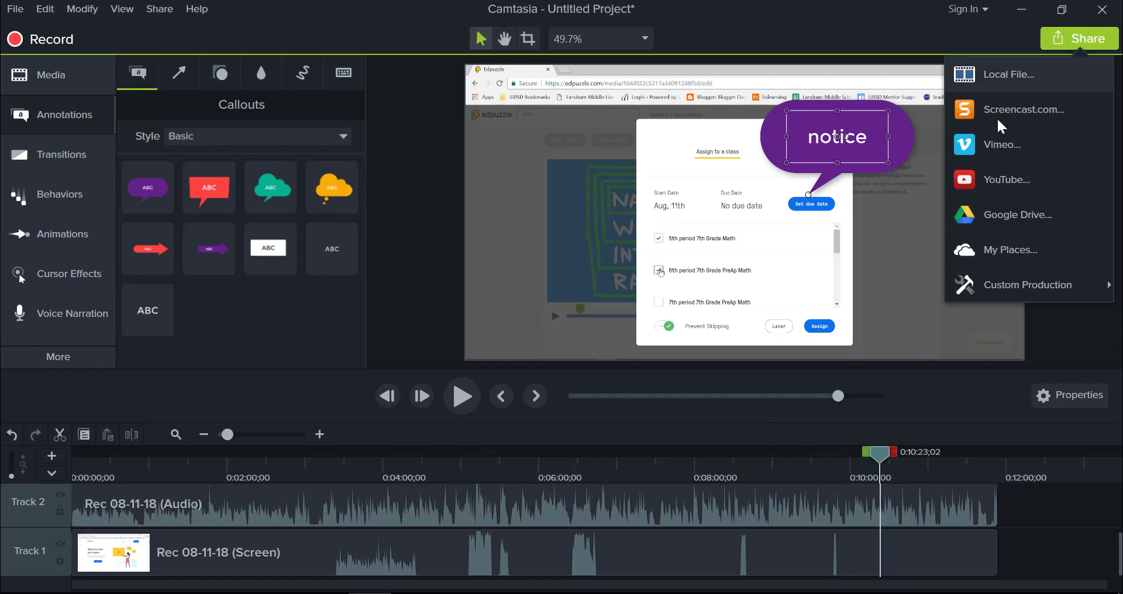
pyautogui.click(989, 181)
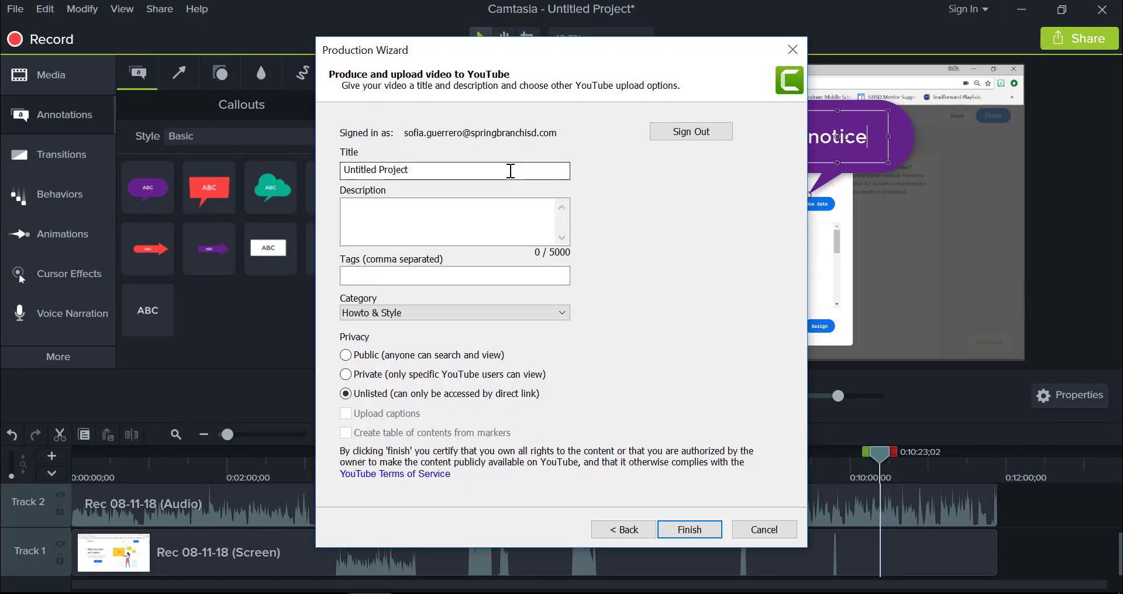
pyautogui.moveTo(511, 170); pyautogui.dragTo(231, 158)
pyautogui.write('name')
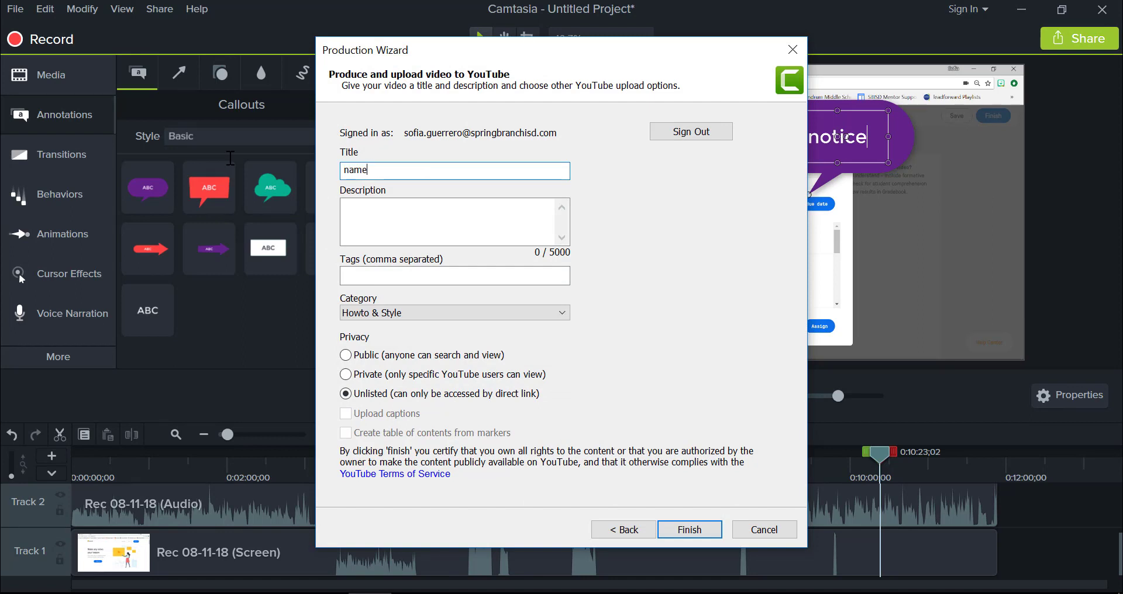
pyautogui.click(347, 356)
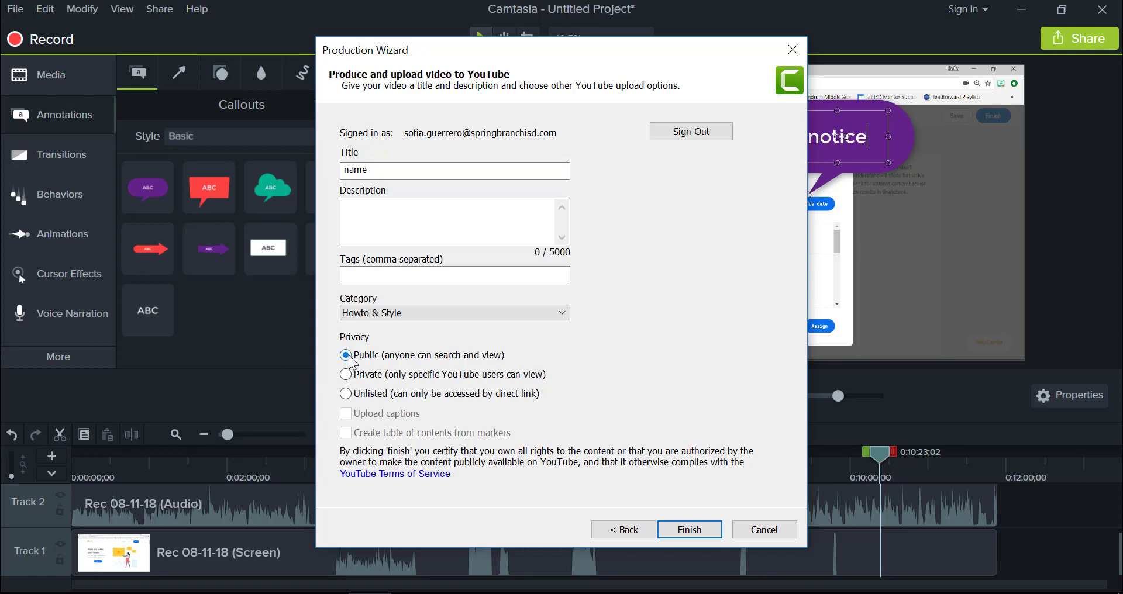
pyautogui.click(688, 531)
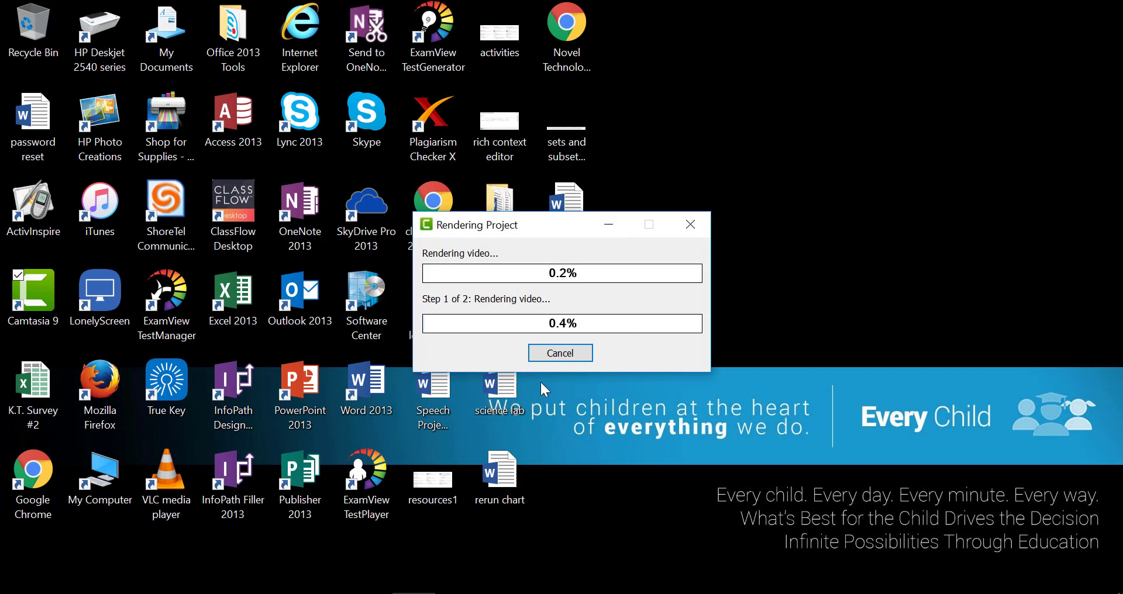
# - Open and close Internet Explorer, and switch to the Edpuzzle My Content page in the Chrome window
pyautogui.doubleClick(291, 20)
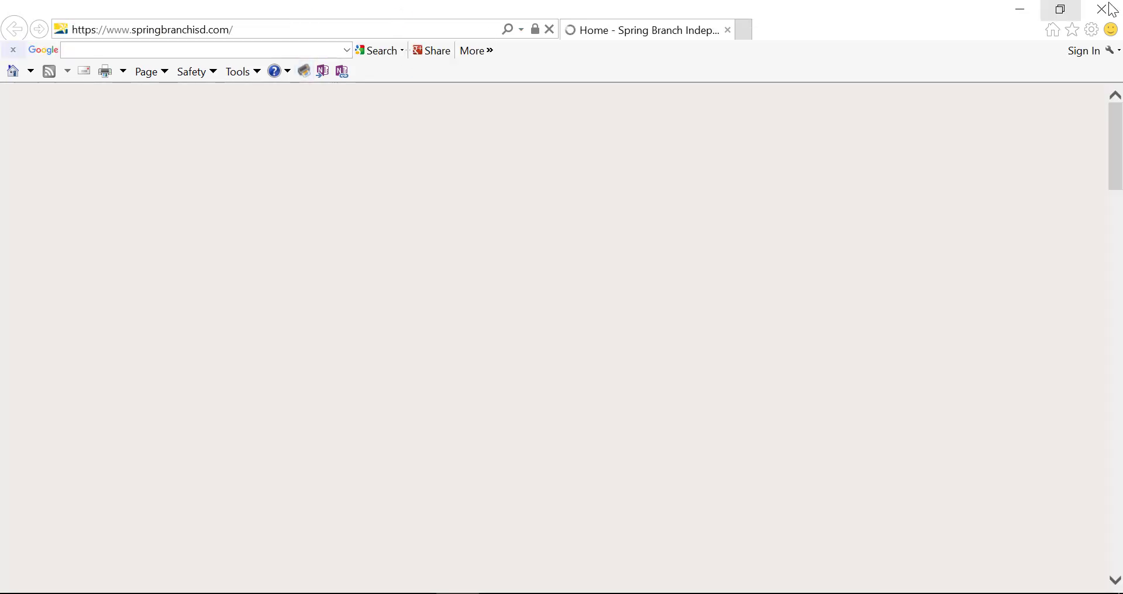
pyautogui.click(1108, 17)
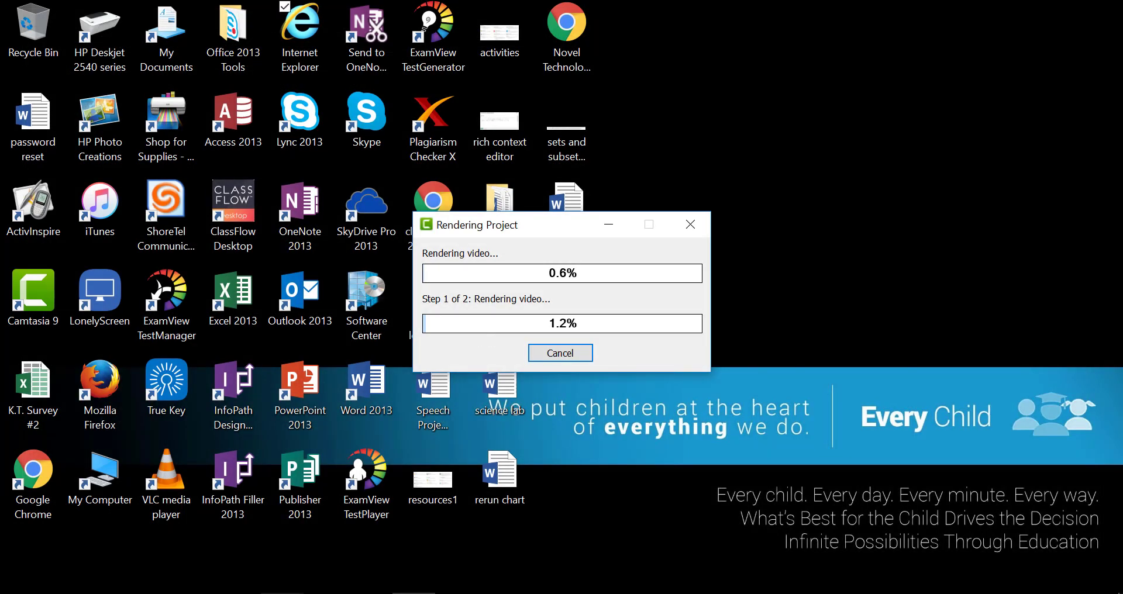
pyautogui.moveTo(265, 585)
pyautogui.click(368, 540)
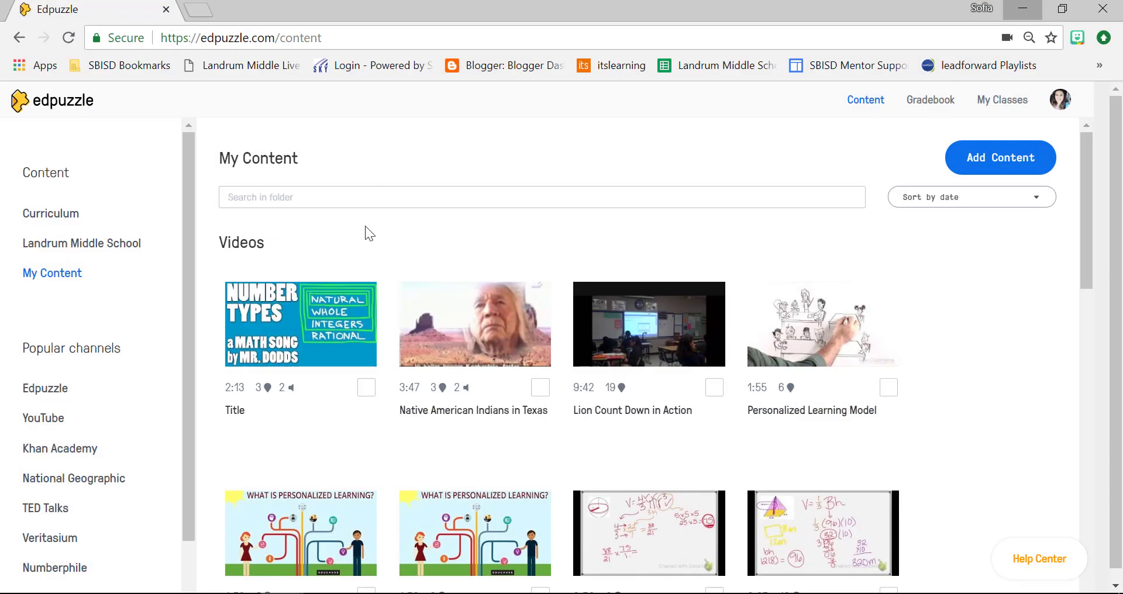